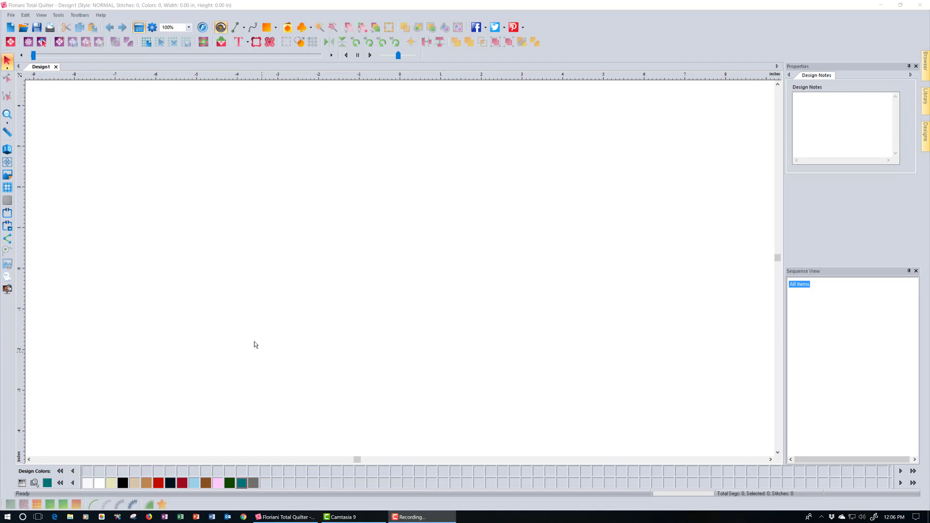
Step: Start the Magic Block Creator and load Basket.jpg from the QF Magic Blocks folder as the input image
left_click(203, 42)
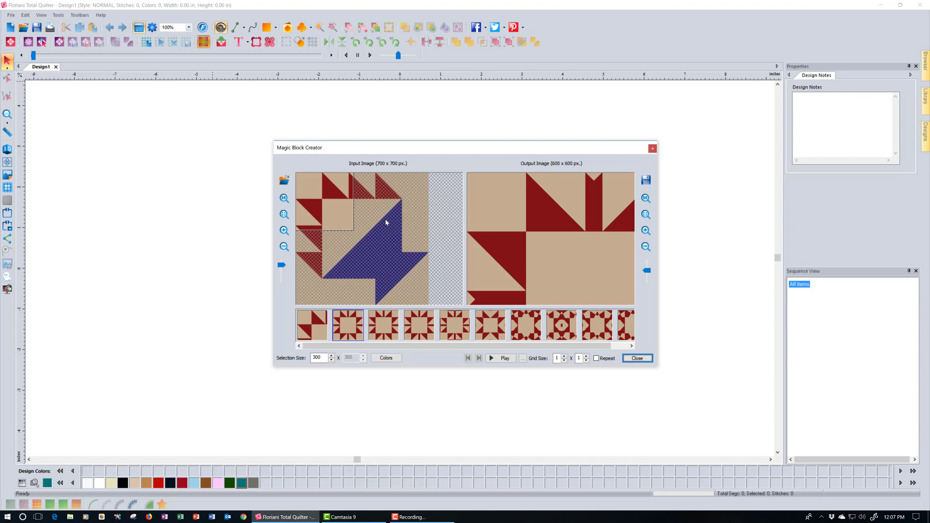
left_click(288, 184)
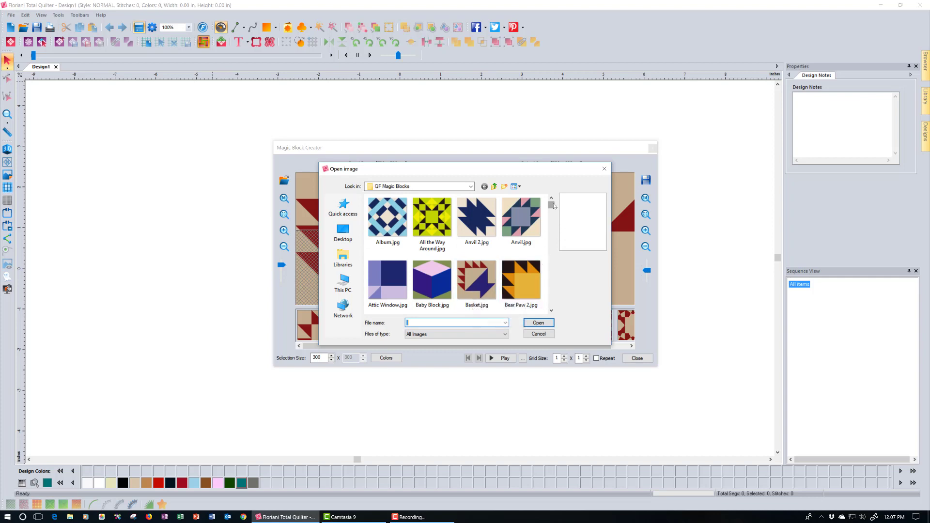
left_click_drag(553, 206, 554, 216)
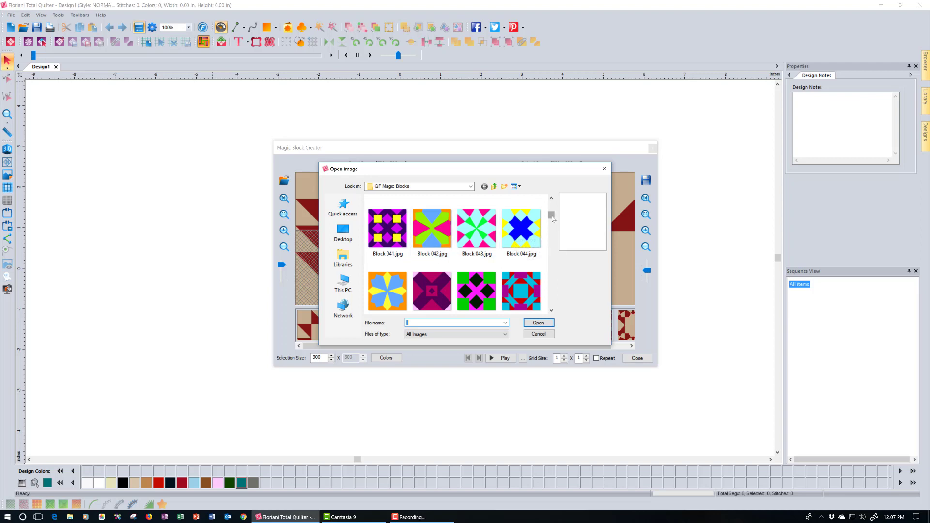
left_click_drag(553, 218, 552, 206)
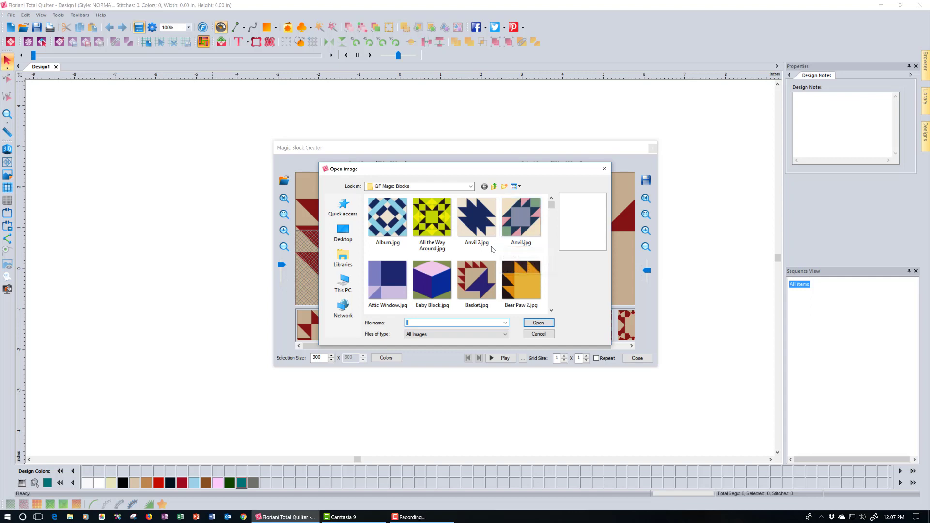
left_click(486, 290)
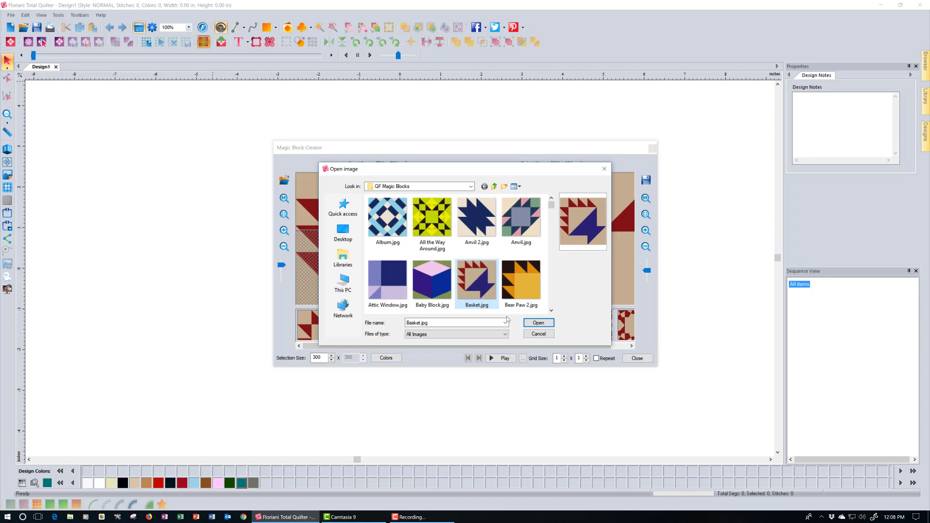
left_click(538, 323)
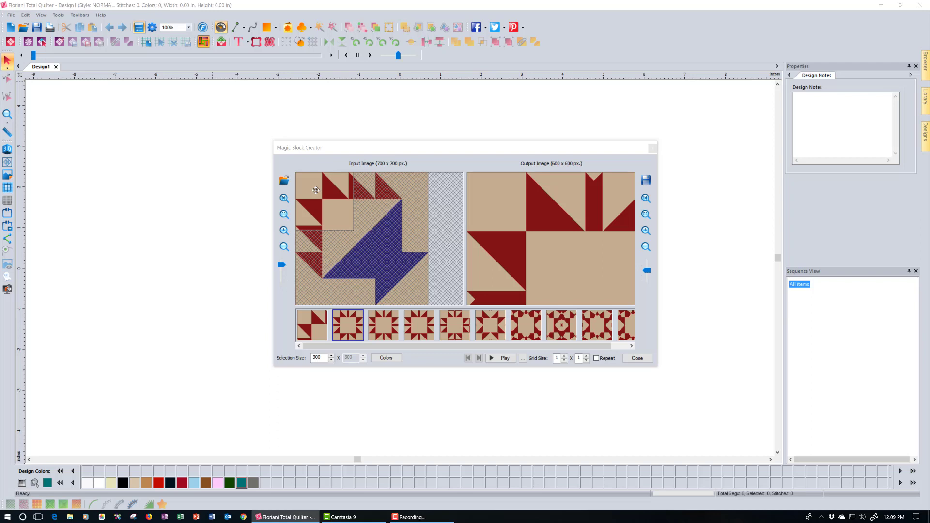
Step: Move the selection square away from the basket image's upper-left corner and resize it to about 337 pixels
left_click_drag(315, 190, 321, 198)
left_click_drag(336, 205, 338, 209)
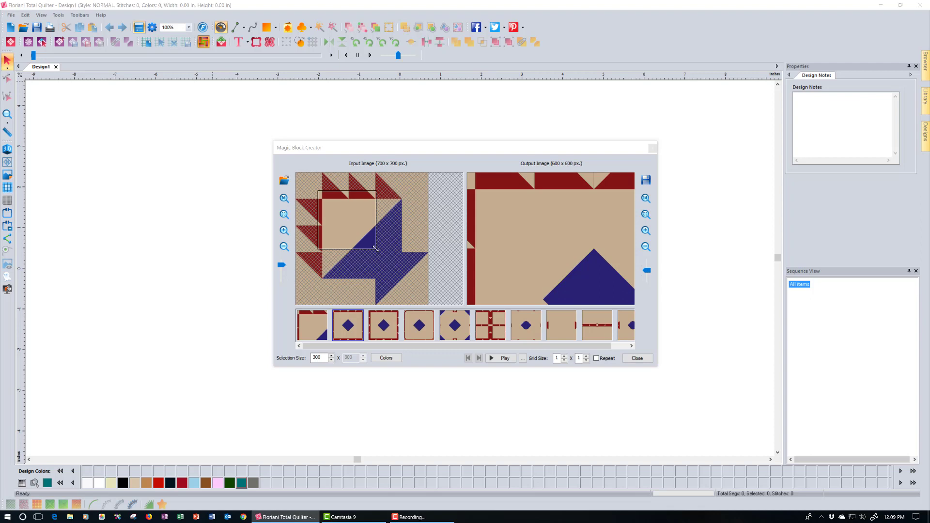
left_click_drag(375, 249, 416, 286)
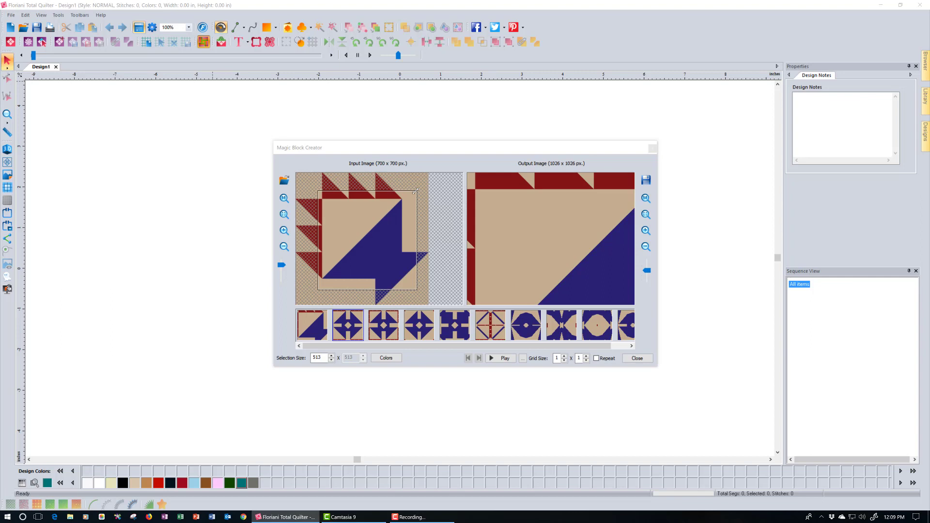
left_click_drag(417, 191, 378, 225)
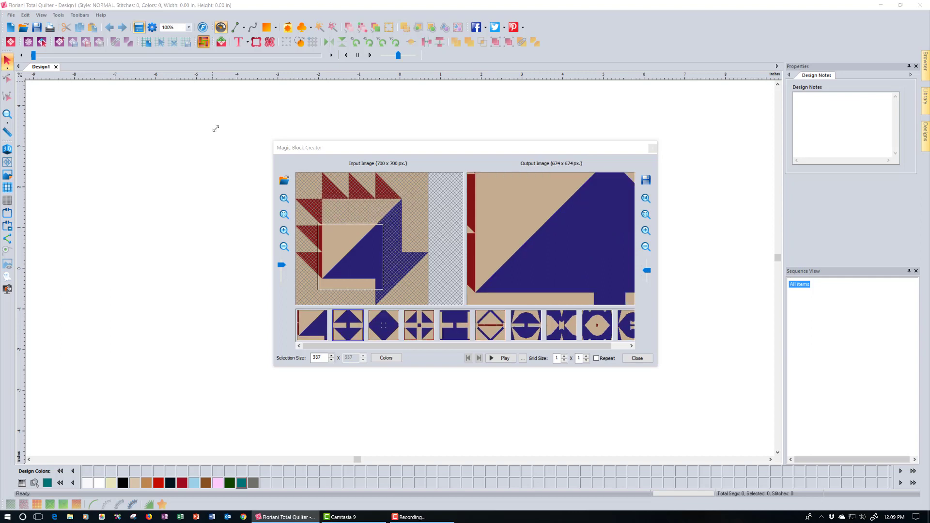
Step: Fit the whole output block in its preview and reposition the selection square at the basket image's upper-left corner
left_click_drag(206, 137, 204, 115)
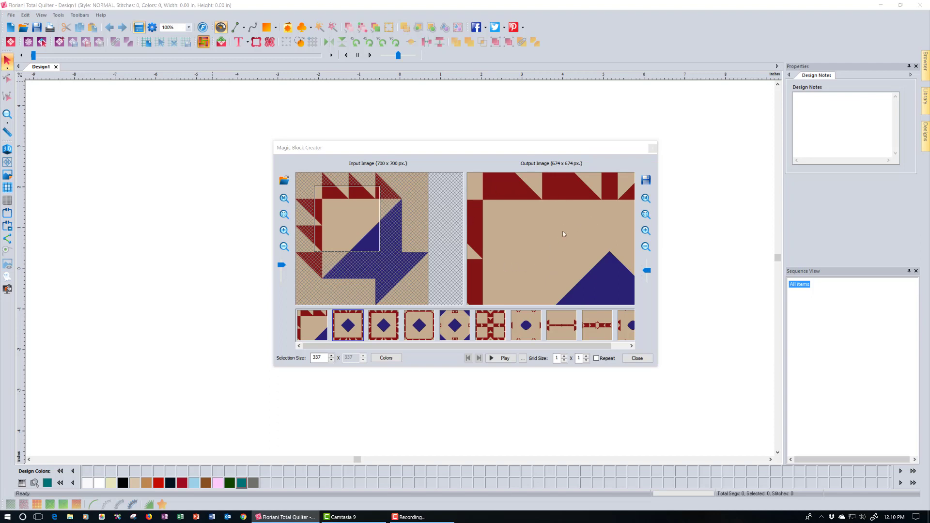
left_click(646, 215)
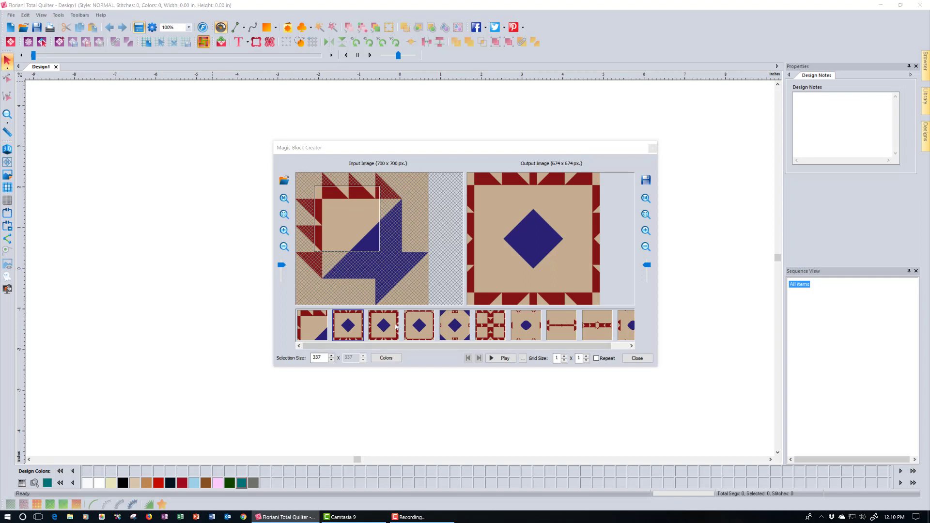
left_click_drag(358, 231, 192, 123)
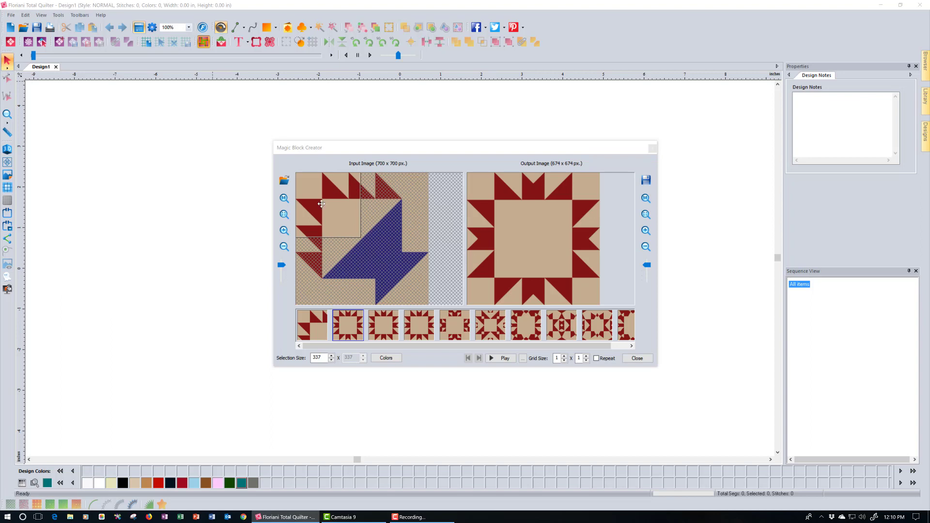
Step: Preview the block variations generated from the upper-left corner selection, ending on the second thumbnail
left_click(384, 324)
key("Right")
key("Right")
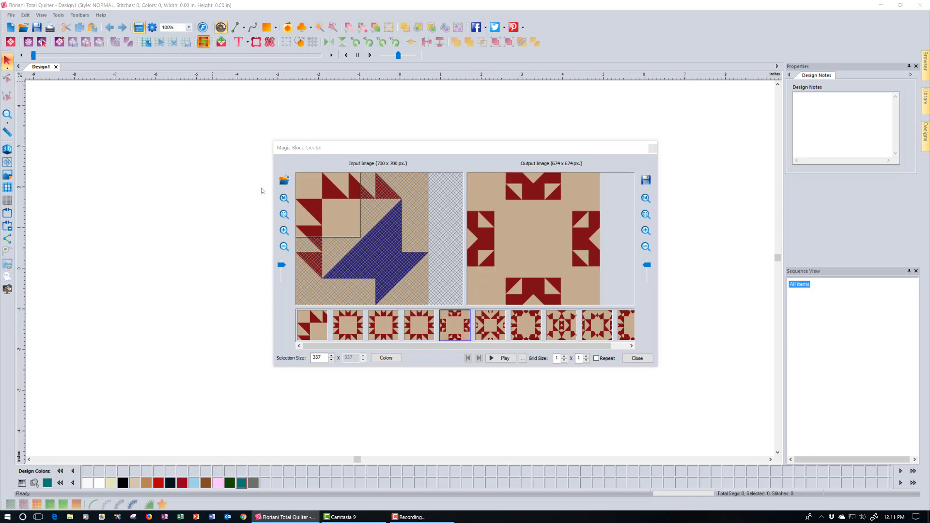
key("Right")
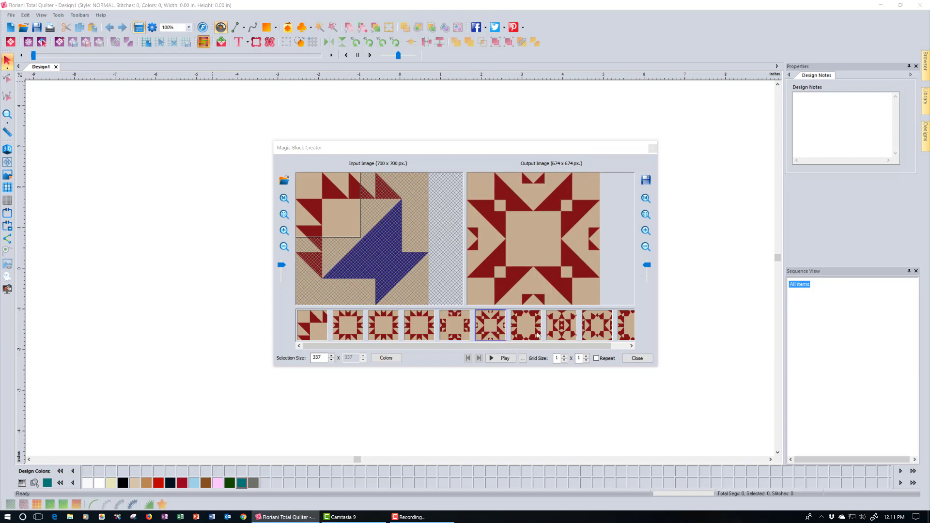
left_click(522, 329)
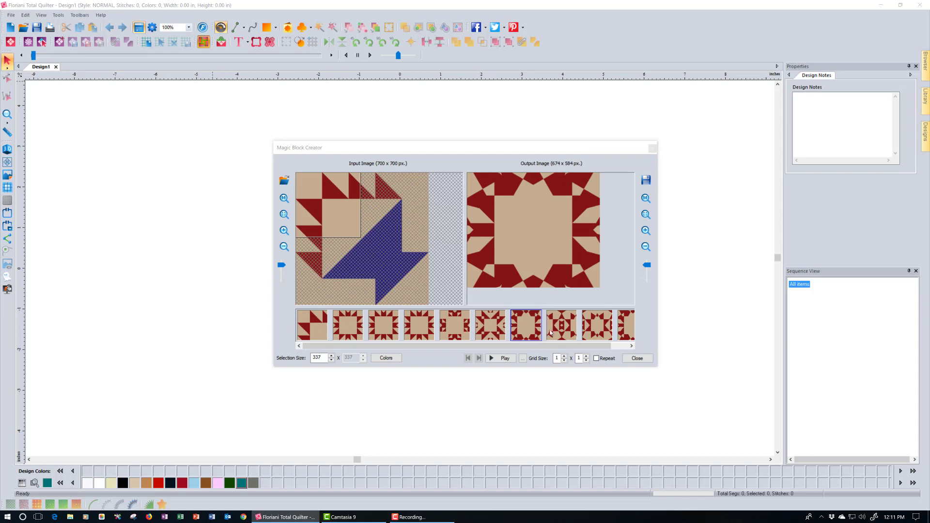
key("Right")
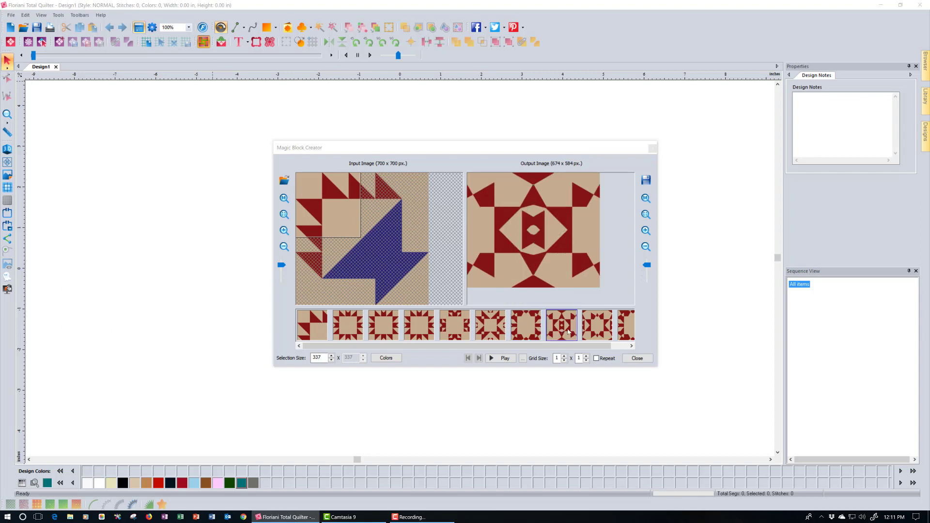
left_click(585, 332)
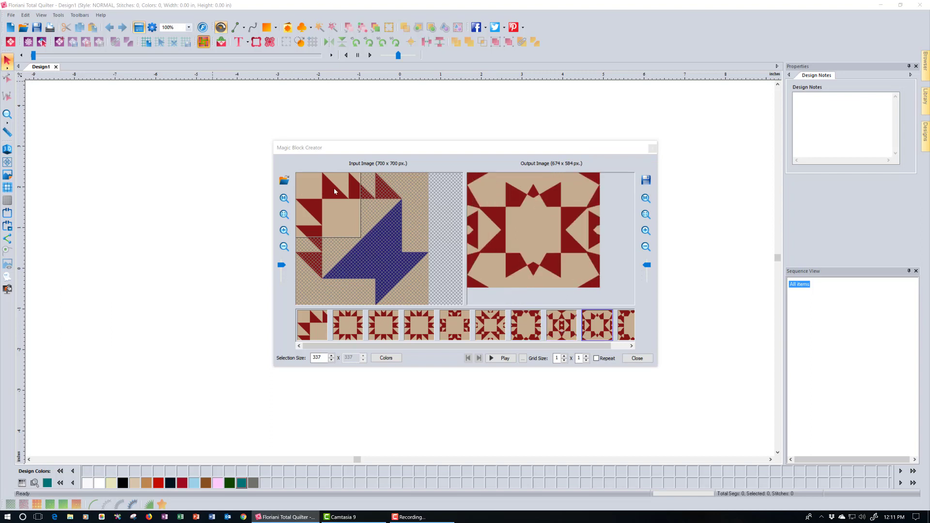
left_click(628, 337)
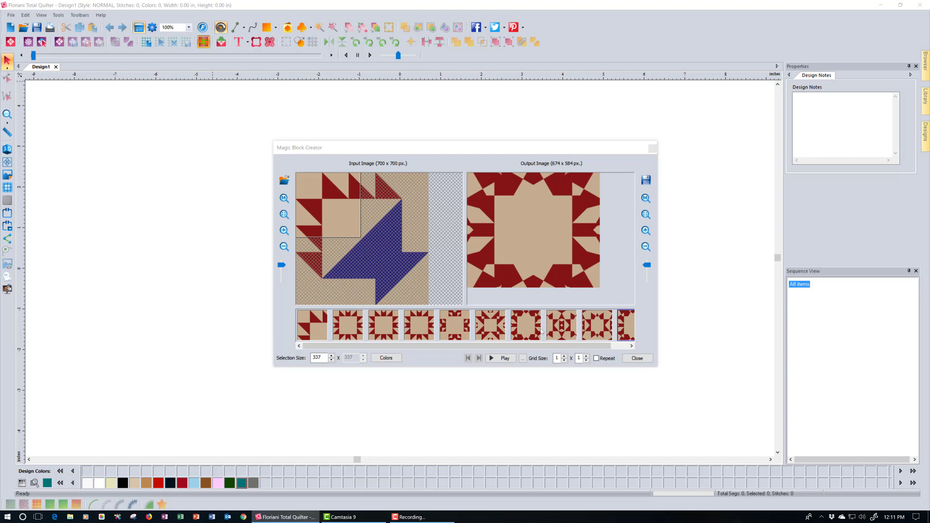
left_click(348, 325)
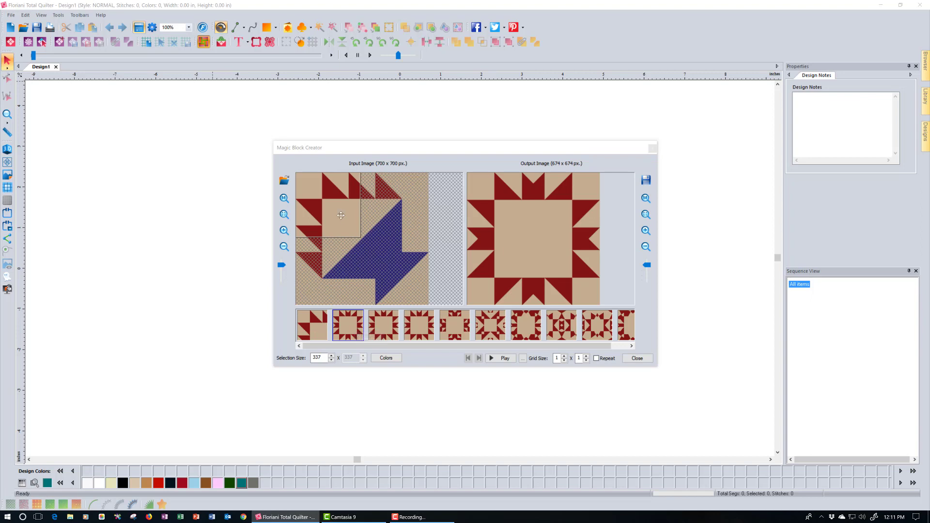
Step: Move the selection inward over the basket, enlarge it to about 482 pixels, and fit the whole output block in its preview
left_click_drag(343, 211, 356, 233)
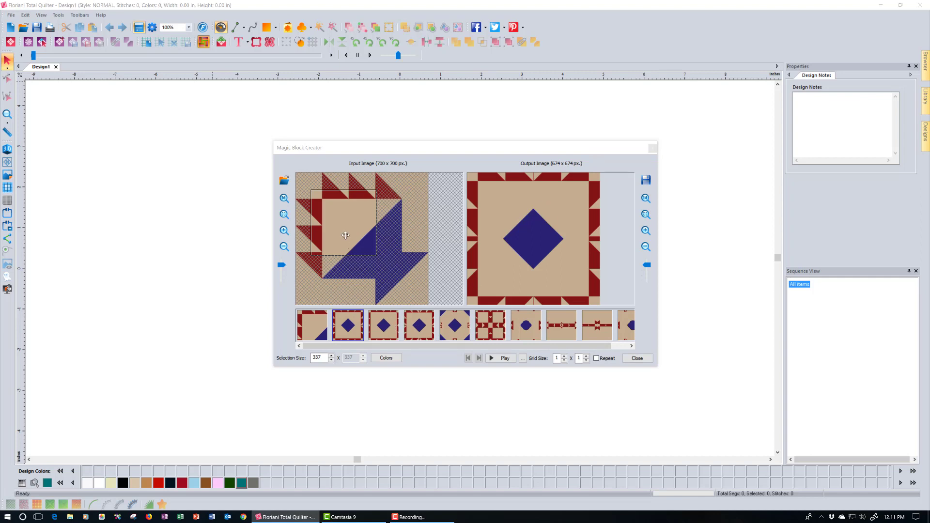
left_click(382, 324)
mouse_move(378, 256)
left_mouse_down()
mouse_move(402, 286)
mouse_move(381, 255)
left_mouse_up()
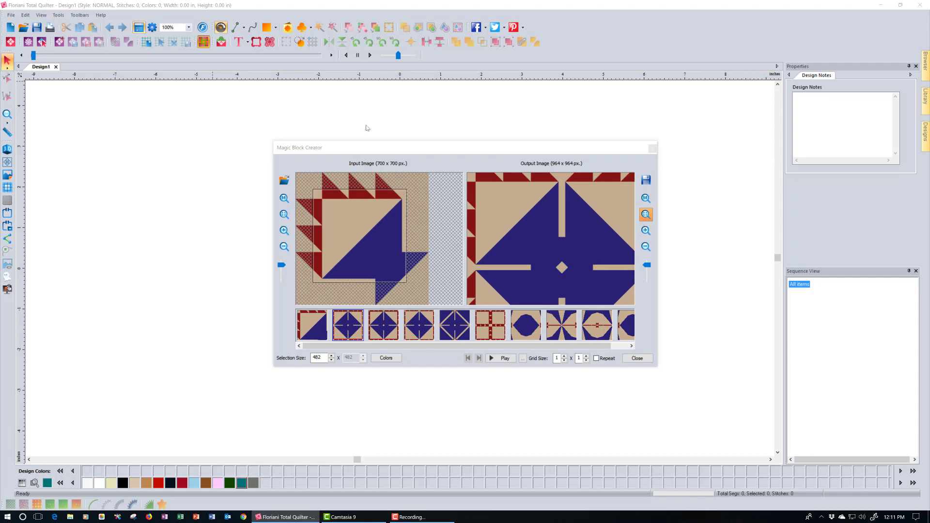
left_click(645, 214)
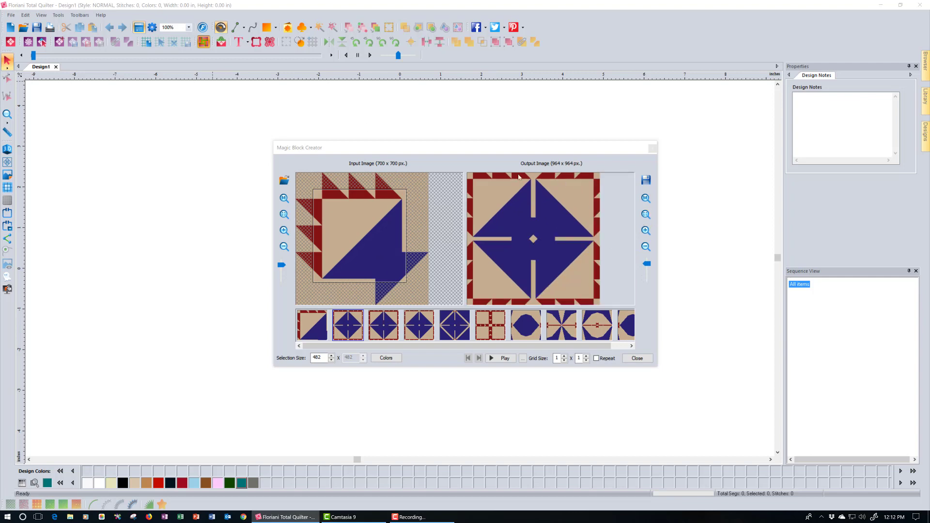
Step: Compare the block variations generated from the enlarged selection, from the third thumbnail through the ninth
left_click(376, 334)
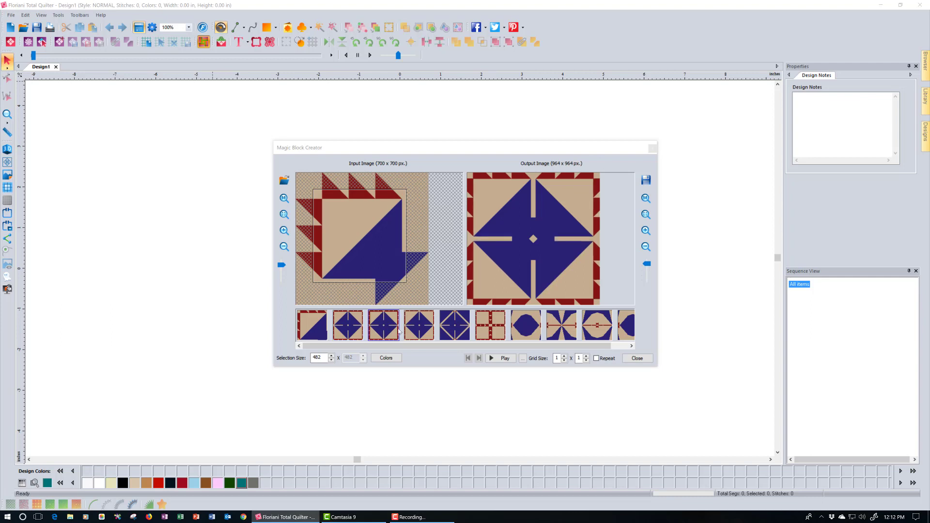
key("Right")
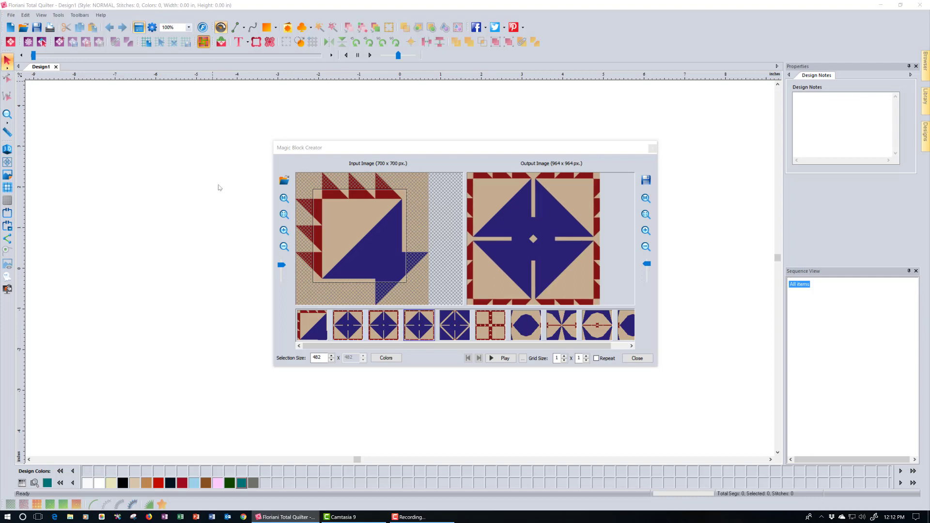
key("Left")
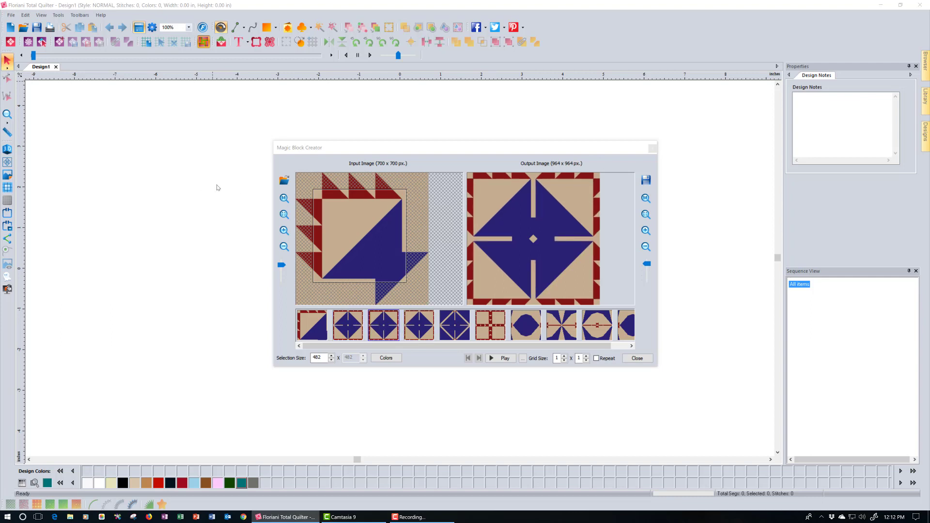
key("Right")
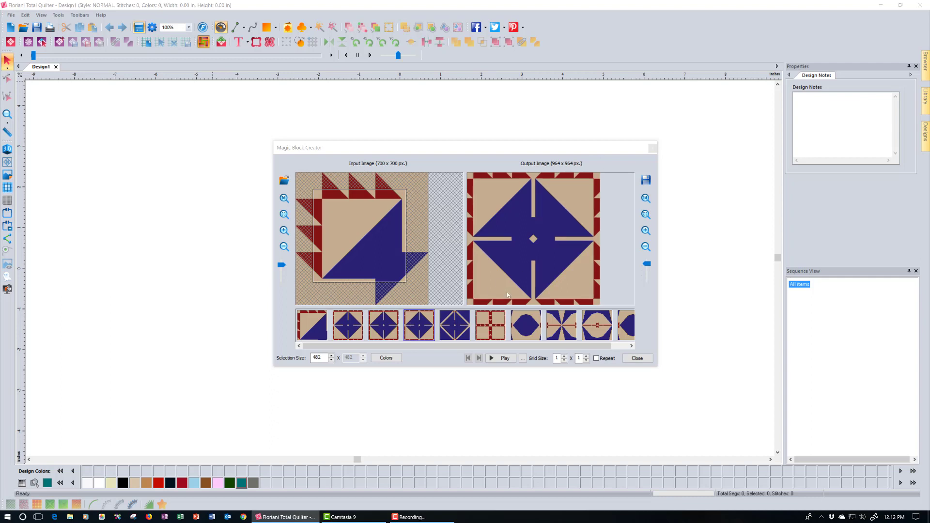
left_click(462, 332)
left_click(477, 333)
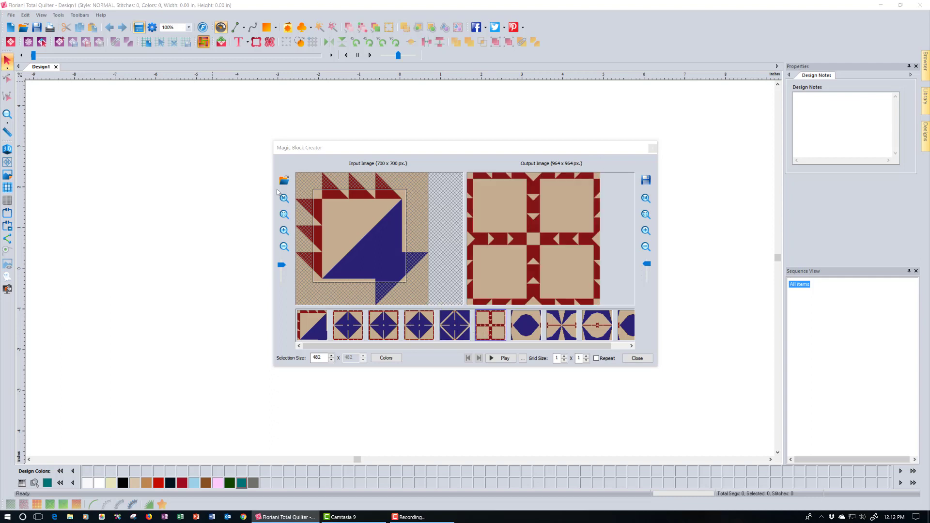
left_click(515, 328)
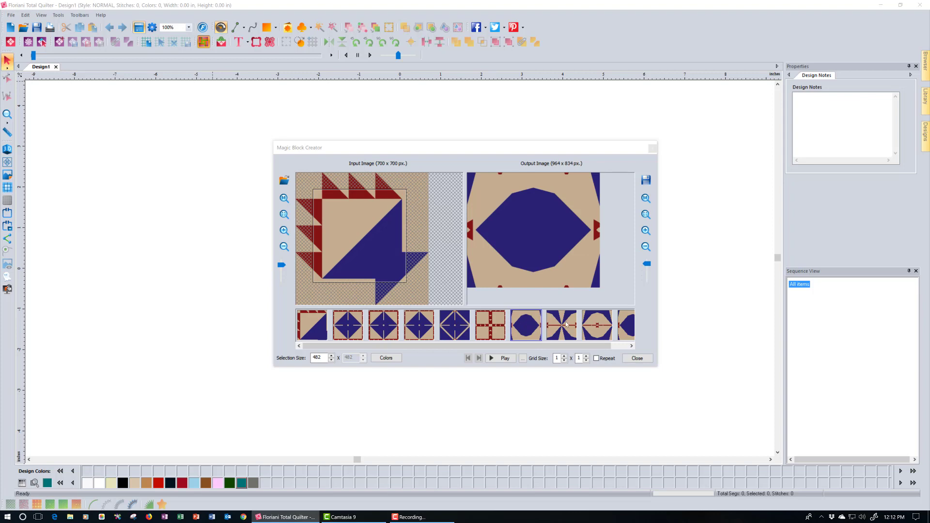
key("Right")
left_click(589, 328)
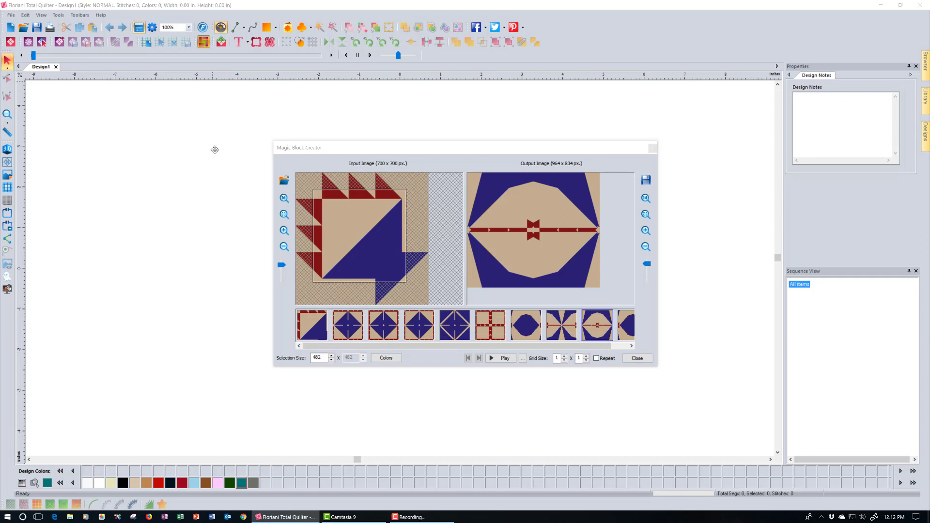
Step: Move the selection to the basket image's upper-right corner, compare its variations, and choose the third thumbnail with a basket in each corner
left_click_drag(375, 263, 398, 247)
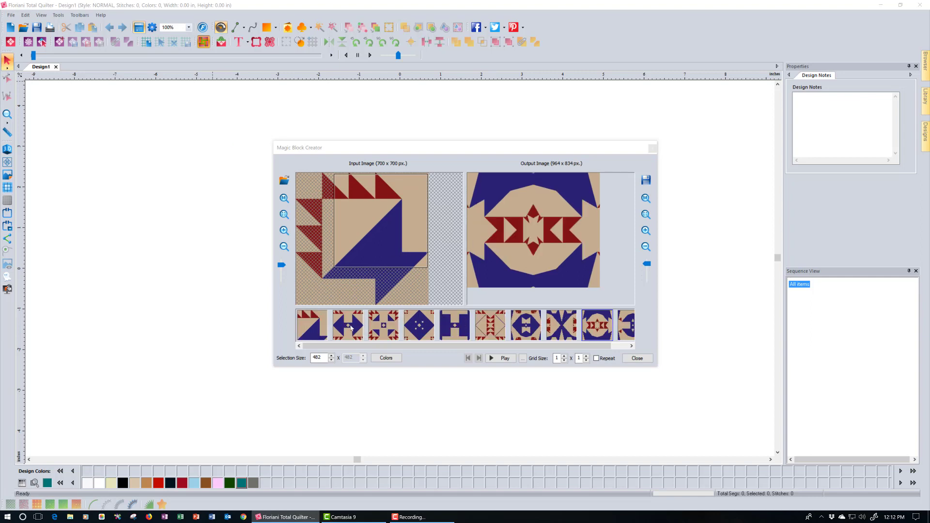
left_click(337, 334)
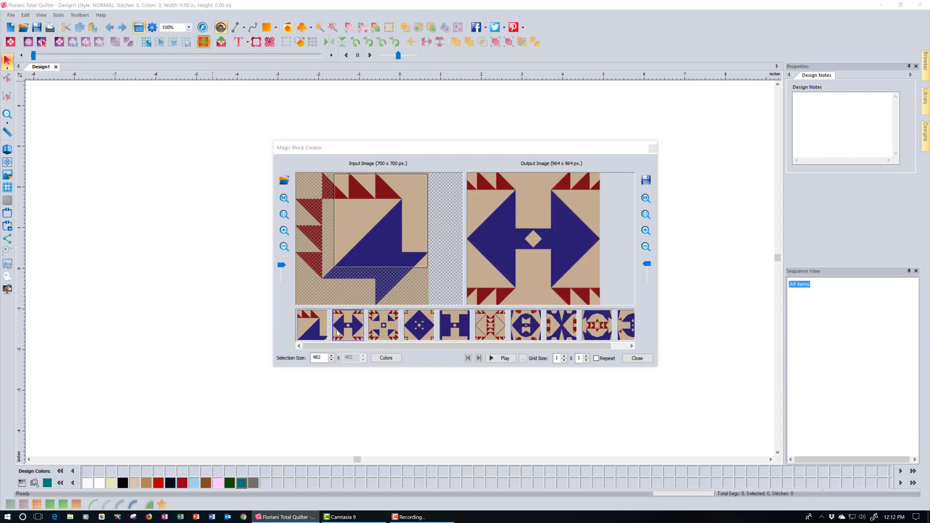
key("Right")
left_click(425, 328)
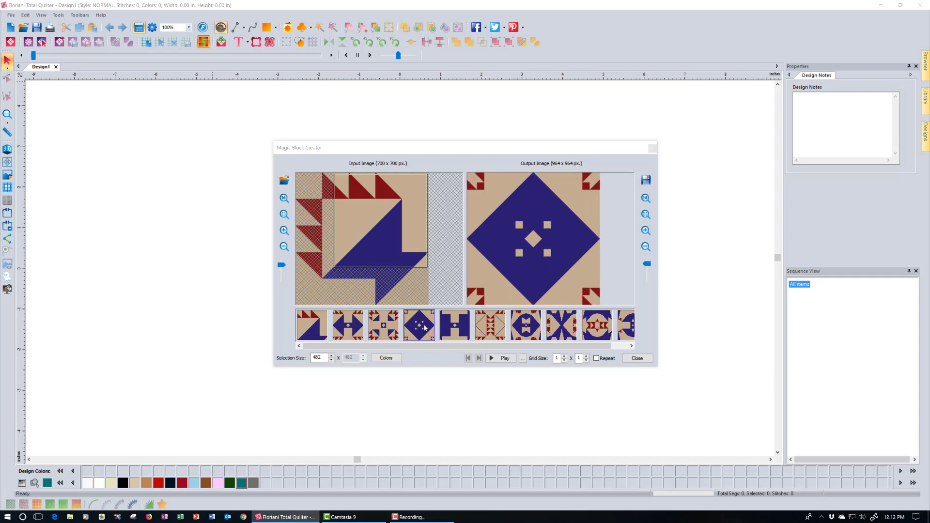
left_click(458, 332)
left_click(490, 328)
left_click(527, 327)
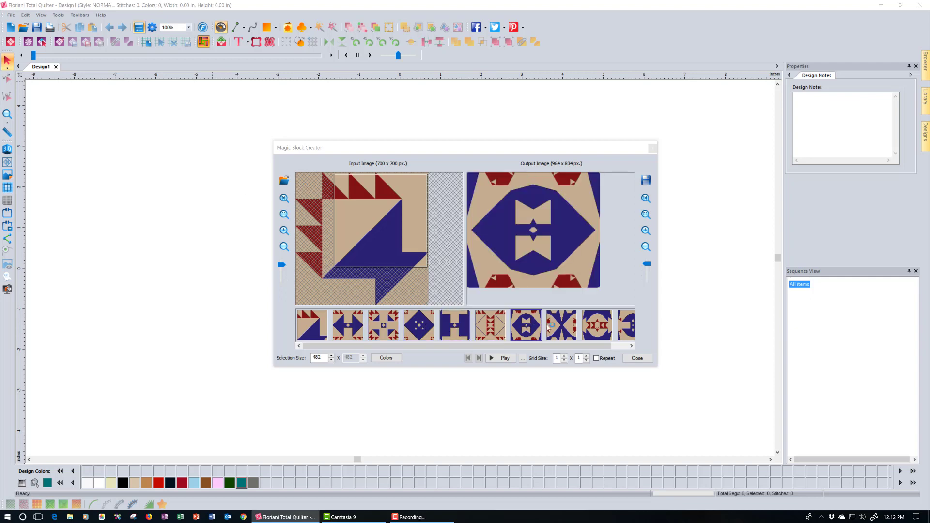
left_click(562, 329)
left_click(586, 328)
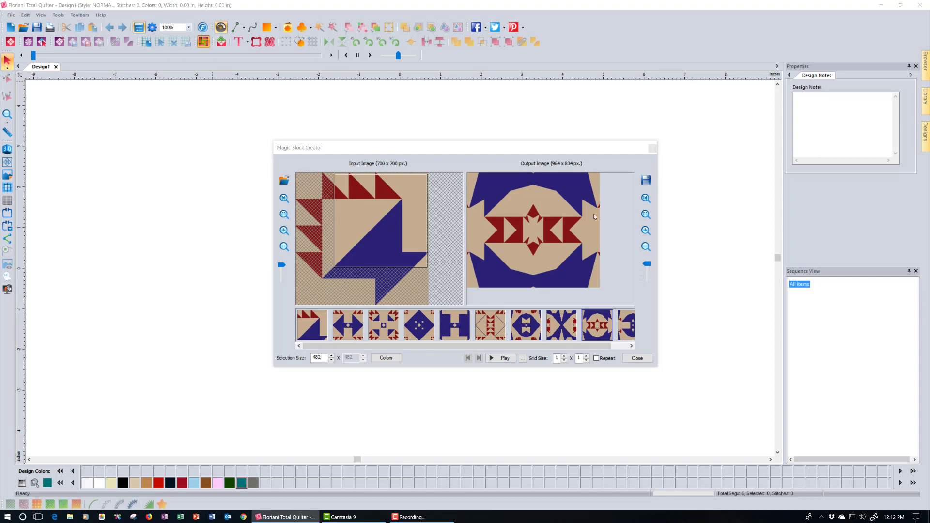
left_click(370, 335)
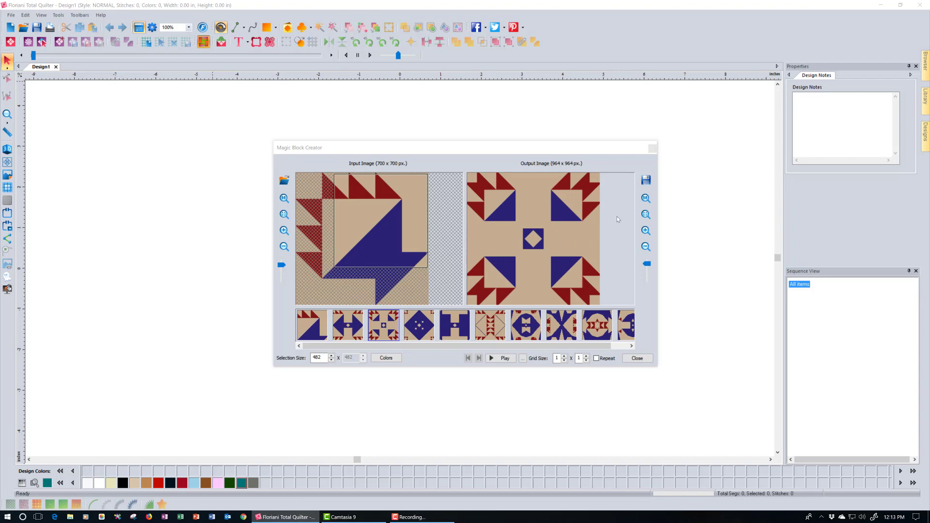
Step: Save the output as a Magic Block JPEG in the QF Magic Blocks folder under a custom file name
left_click(646, 181)
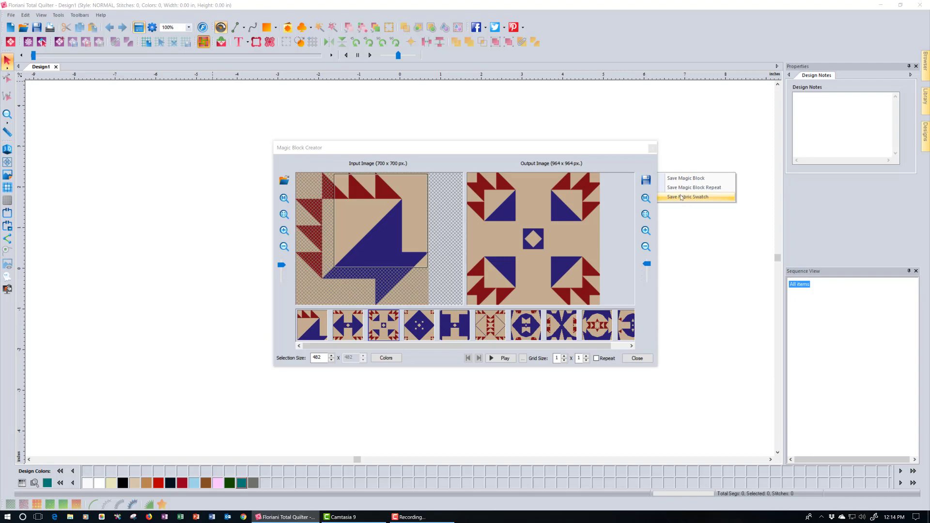
left_click(685, 179)
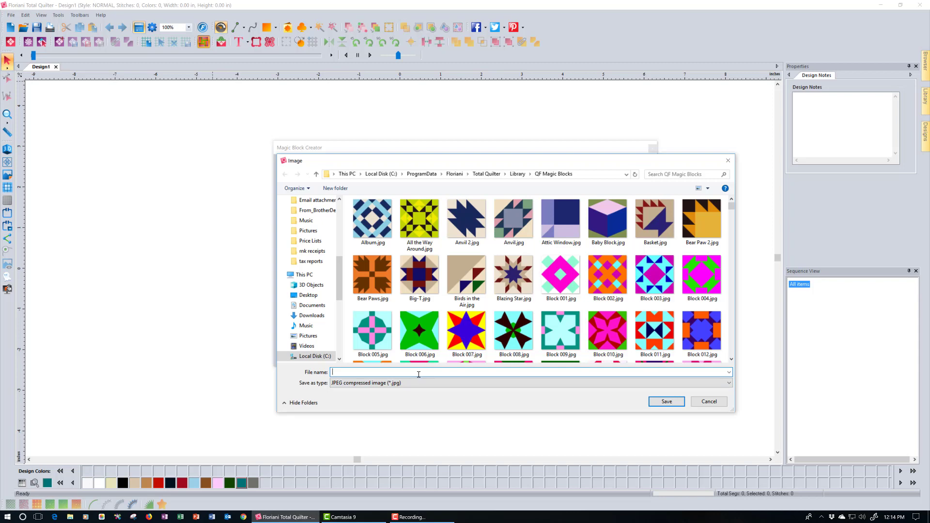
type("Mark's Blog")
left_click(666, 402)
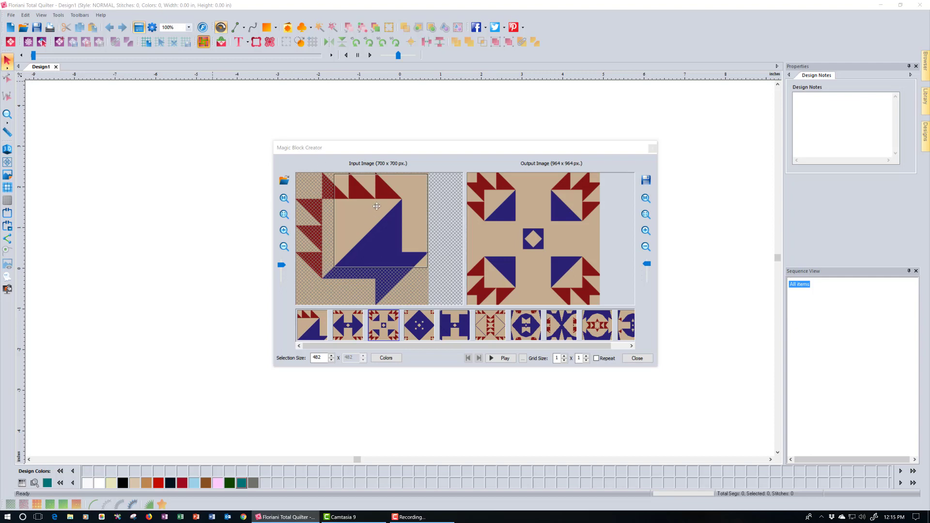
Step: Start opening a new input image and go up from QF Magic Blocks into the Library's Images folder
left_click(286, 182)
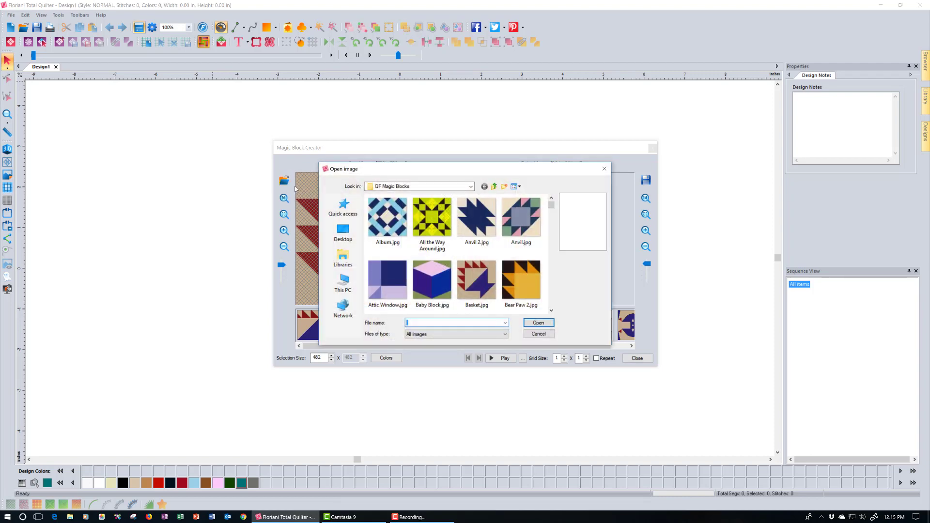
left_click(494, 189)
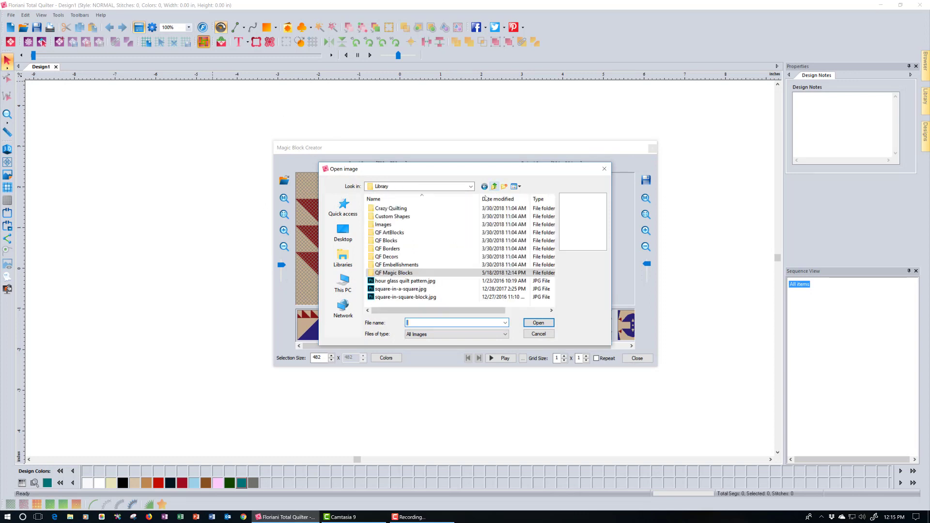
key("Down")
key("Down")
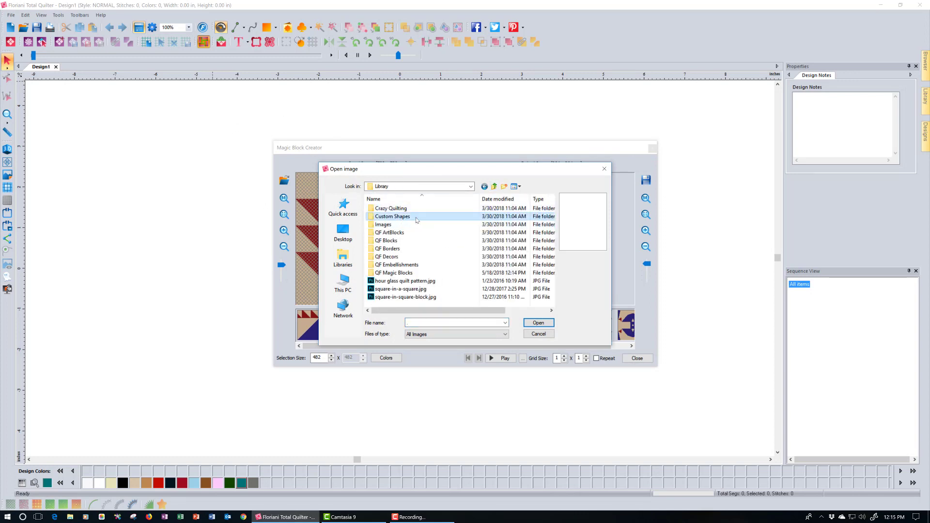
key("Down")
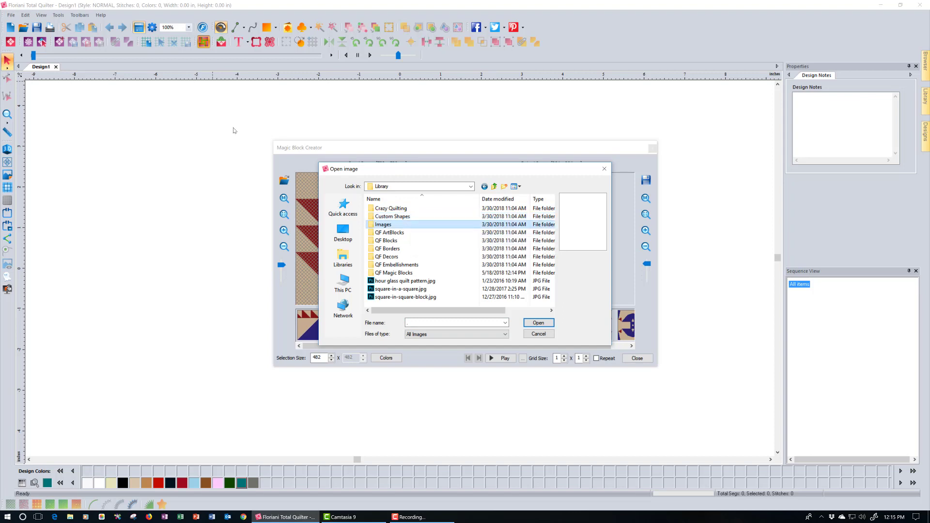
key("Return")
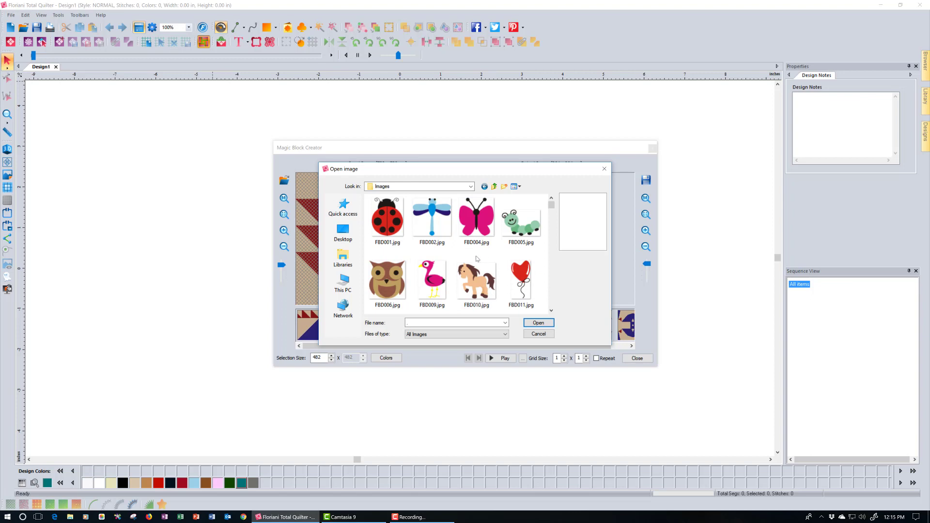
Step: Find the waving flag picture FBD020.jpg among the images and load it as the input image
scroll(478, 260, "down", 1)
scroll(477, 259, "down", 2)
scroll(475, 260, "down", 3)
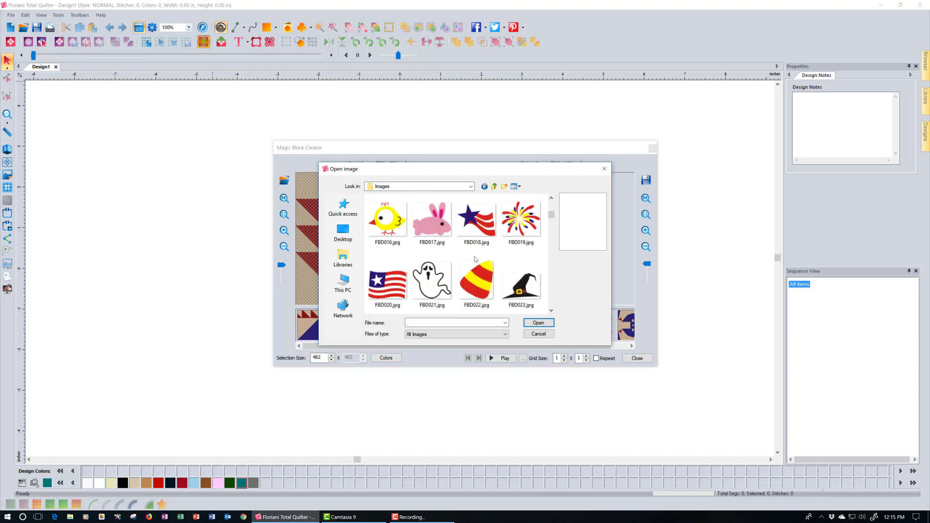
scroll(474, 259, "up", 2)
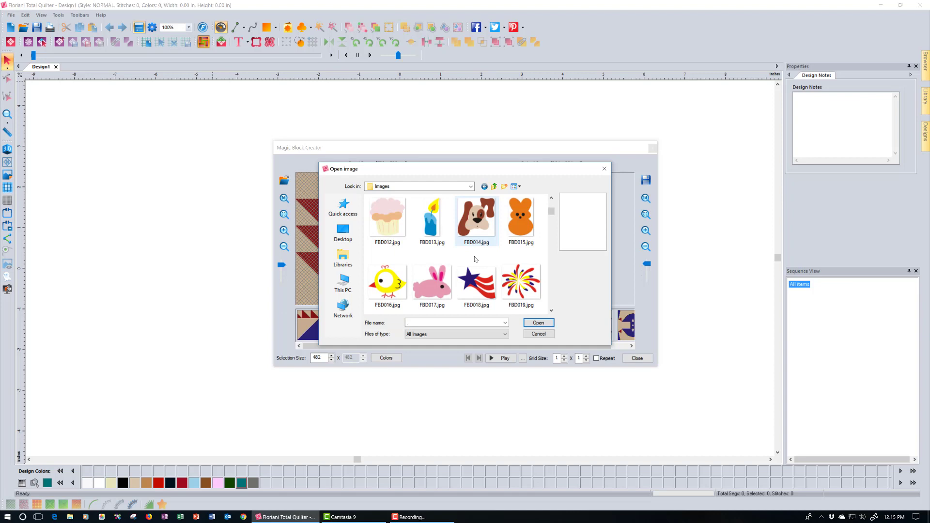
scroll(475, 260, "down", 1)
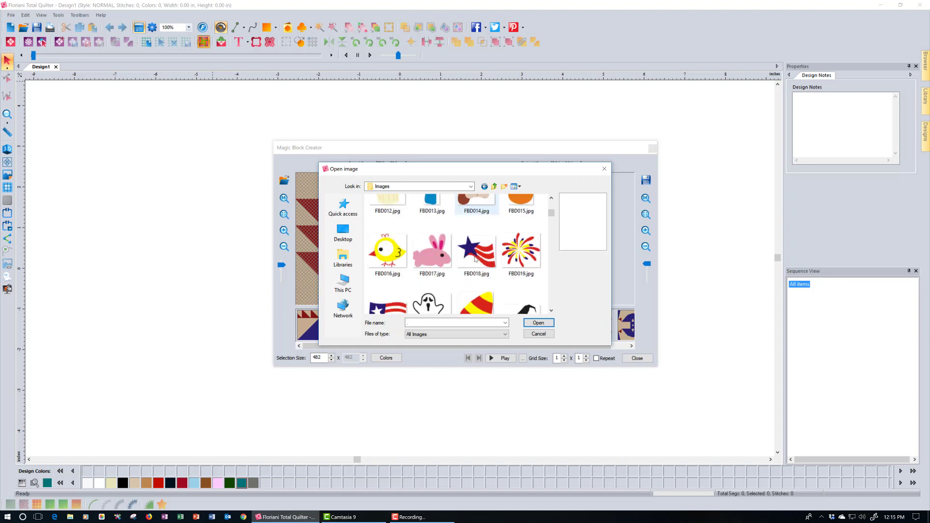
scroll(474, 259, "down", 1)
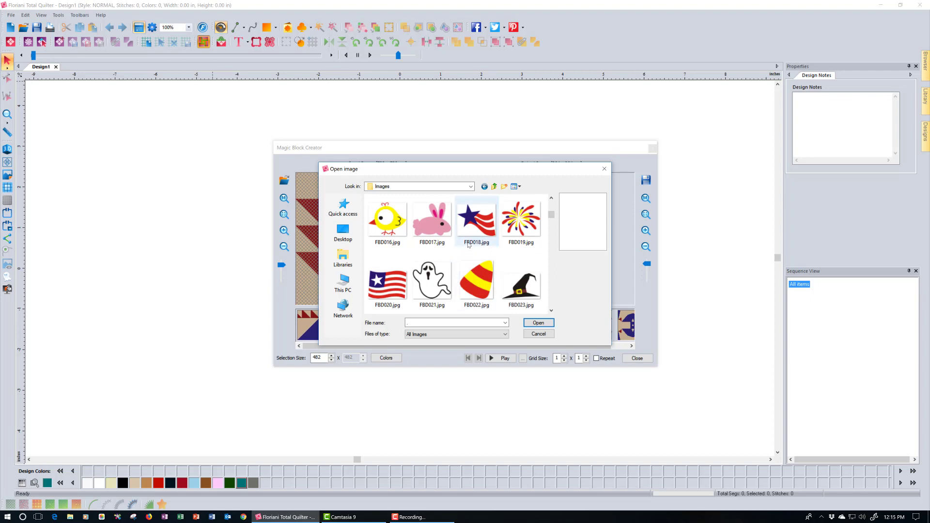
left_click(382, 283)
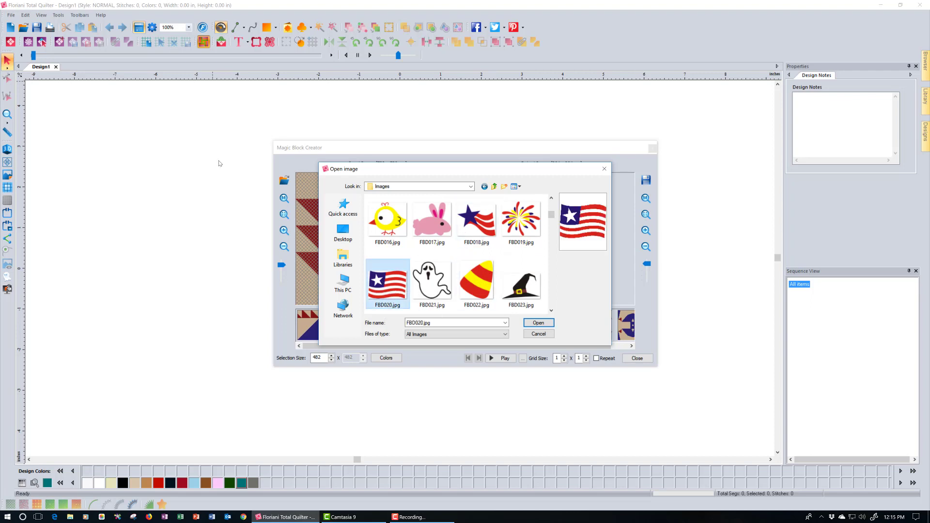
left_click(546, 324)
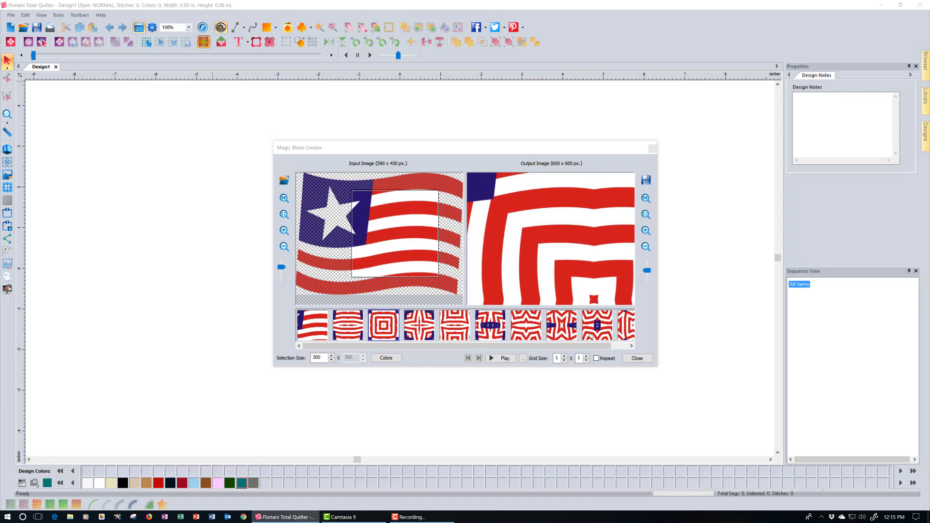
Step: Position the selection around the flag's whole star, choose the second variation, and fit the entire output block in its preview
left_click_drag(420, 238, 388, 229)
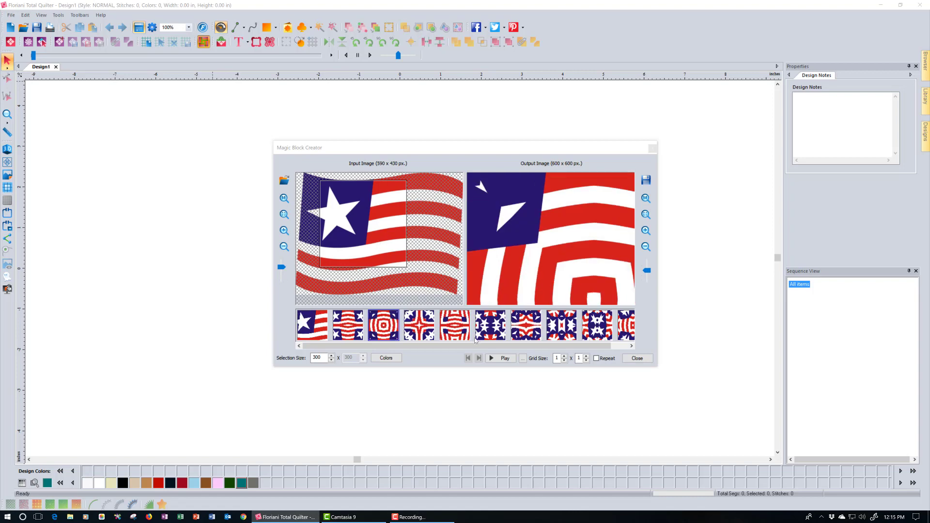
left_click(347, 326)
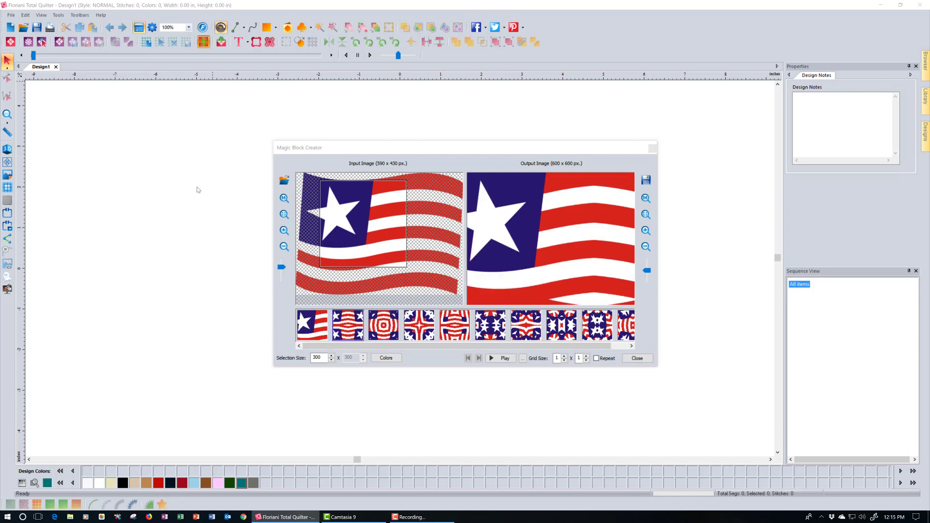
left_click(645, 215)
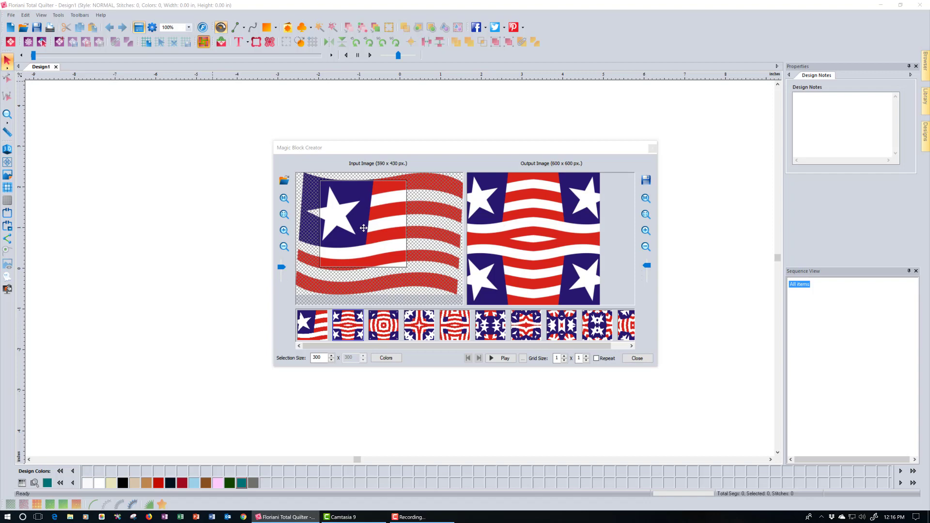
left_click_drag(365, 228, 349, 229)
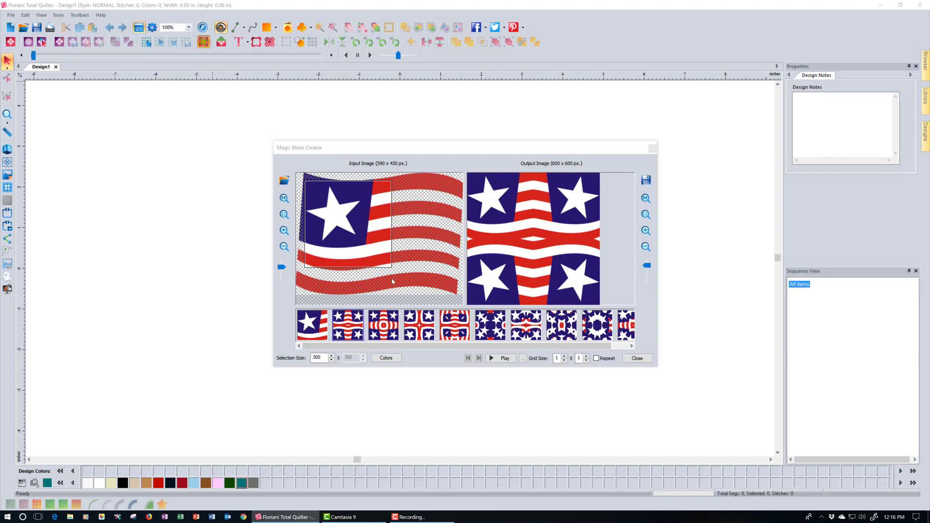
Step: Shift the selection from the star onto the flag's stripes and compare the third, fourth, sixth and seventh variations
left_click_drag(358, 238, 386, 267)
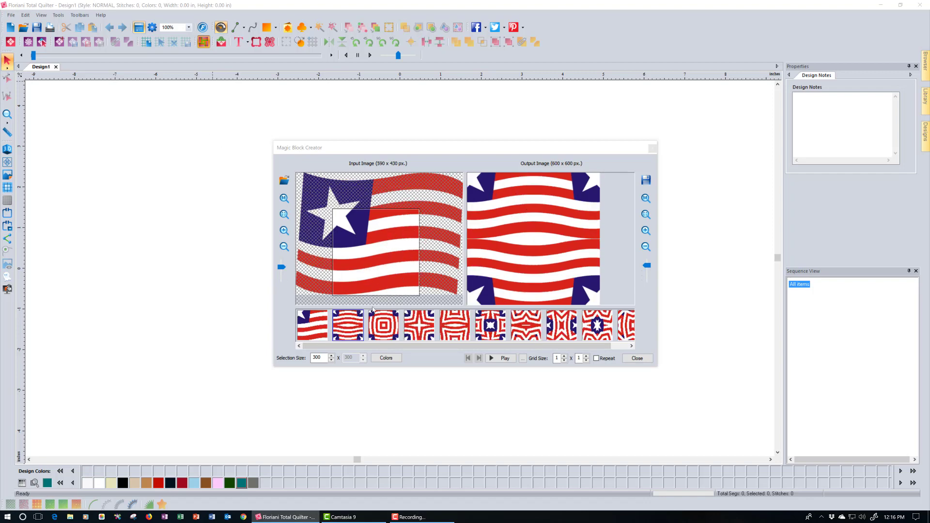
left_click(379, 320)
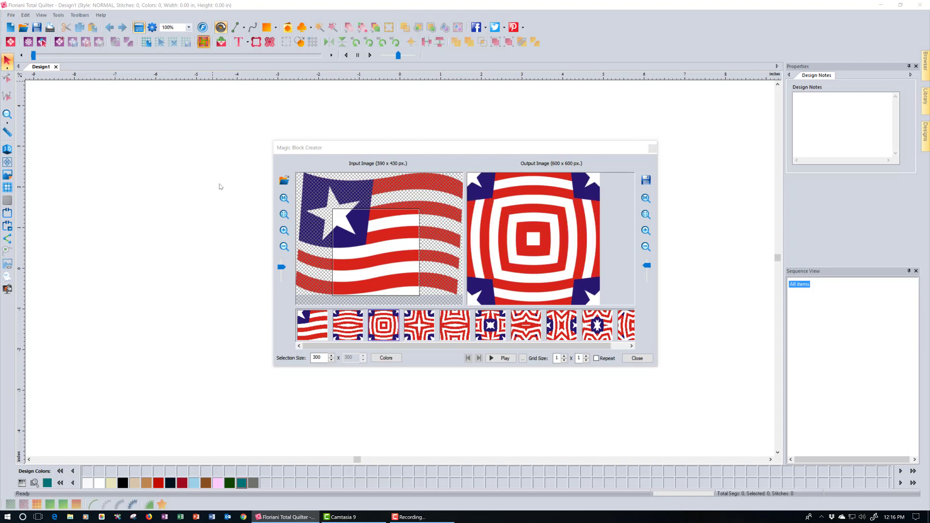
left_click_drag(384, 266, 400, 252)
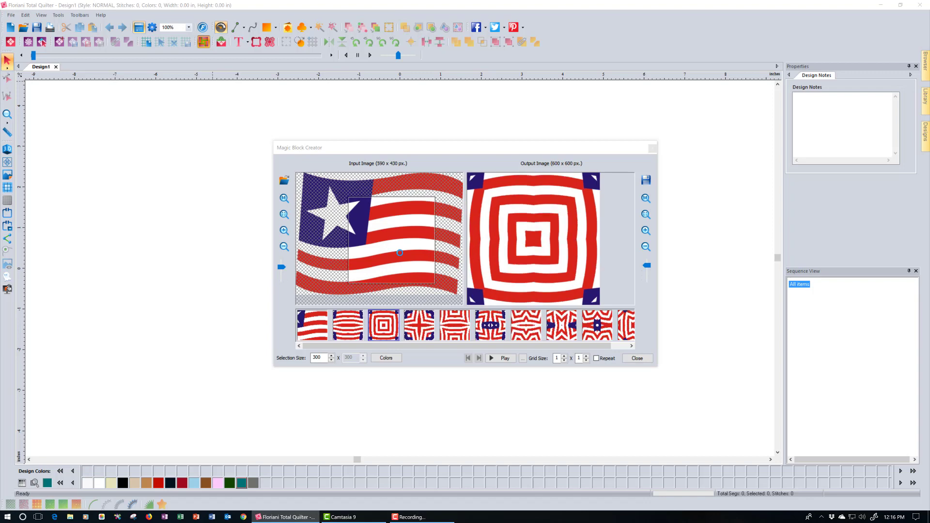
left_click(419, 335)
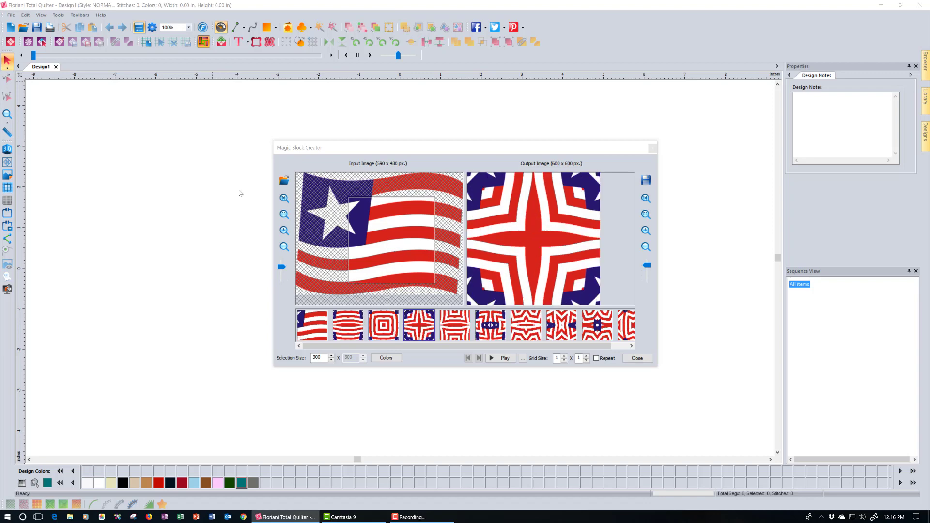
left_click(480, 334)
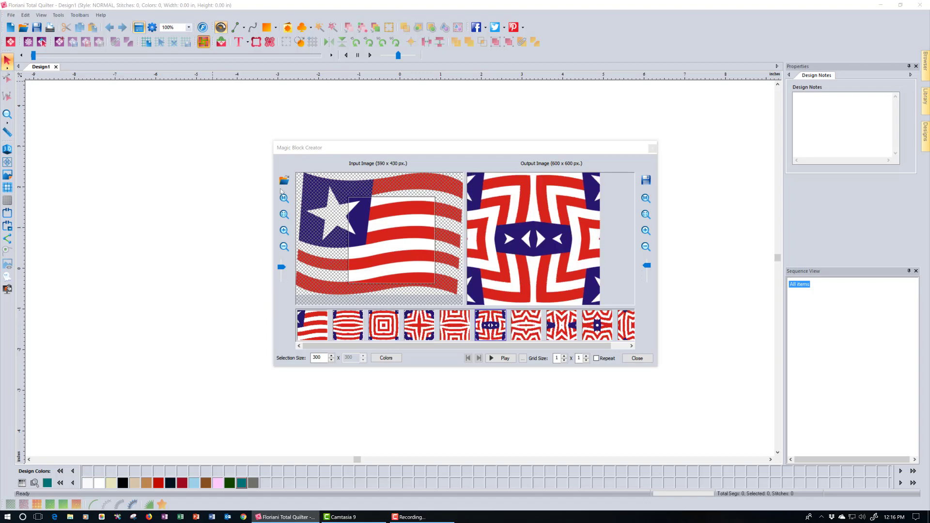
left_click(520, 334)
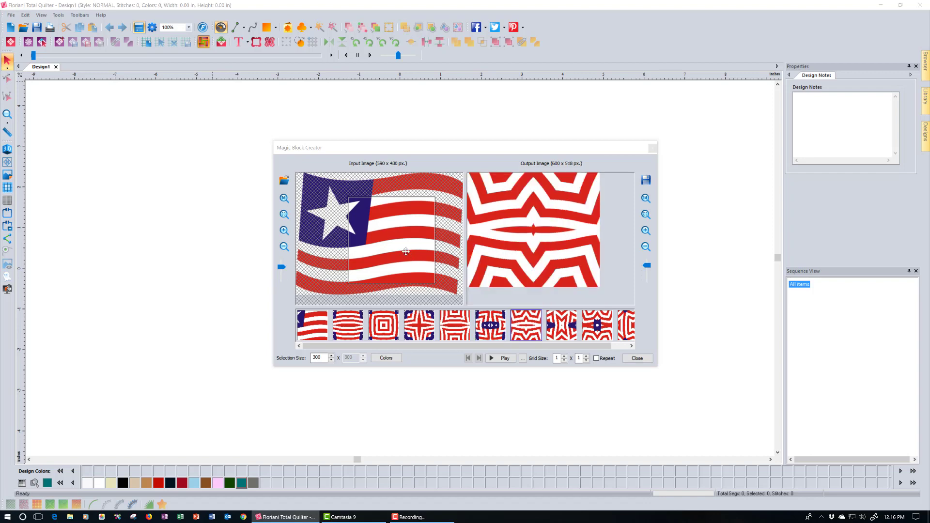
Step: Move the selection to the stripes at the flag's upper edge, shrink it to 248 pixels, and fit the output preview
left_click_drag(406, 252, 423, 227)
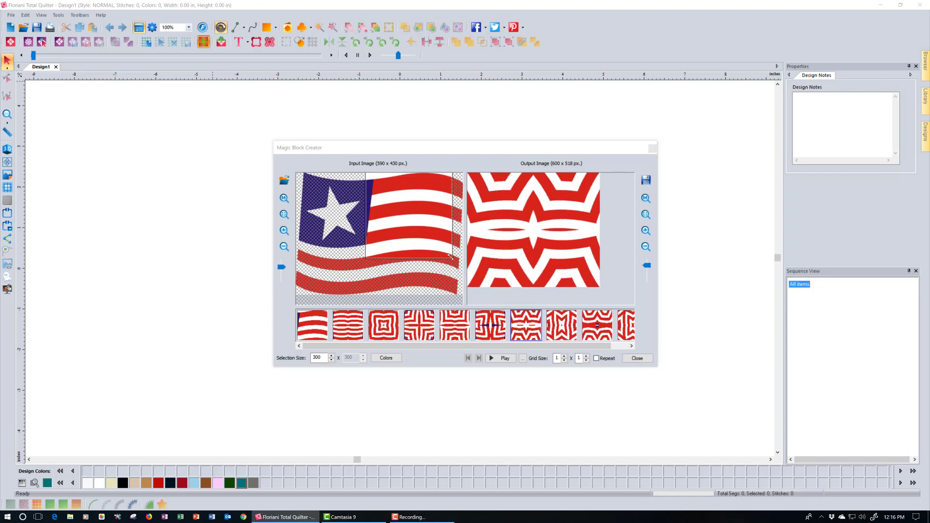
scroll(257, 147, "down", 5)
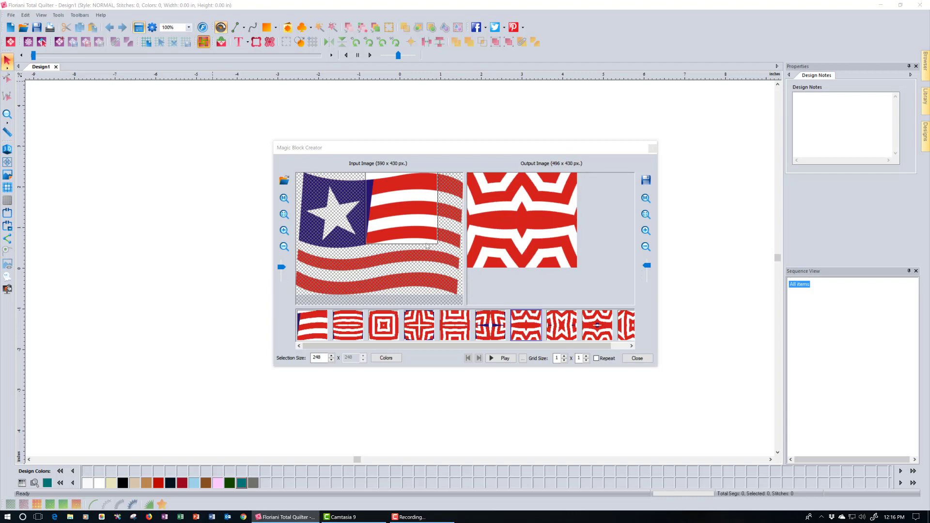
left_click(646, 214)
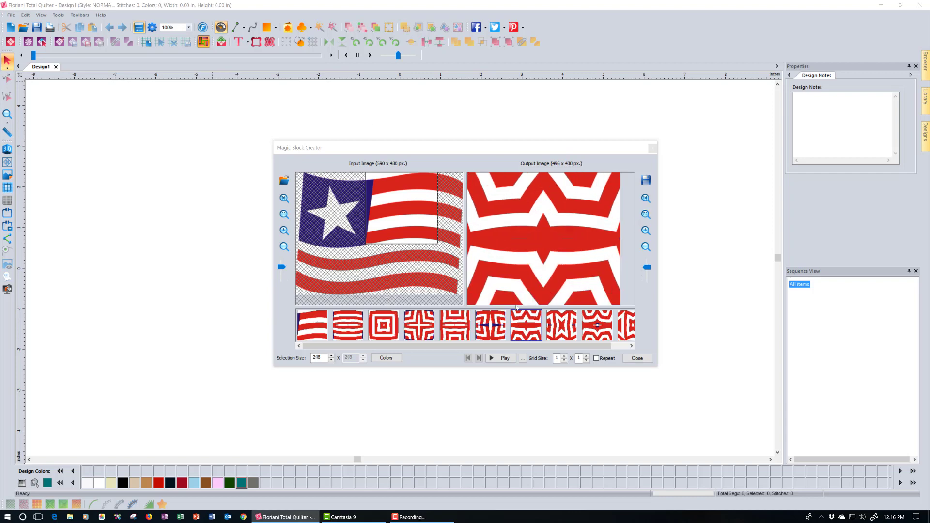
Step: Compare the fourth, sixth, ninth, third and second variations of the 248-pixel stripe selection, ending on the first thumbnail
left_click(430, 324)
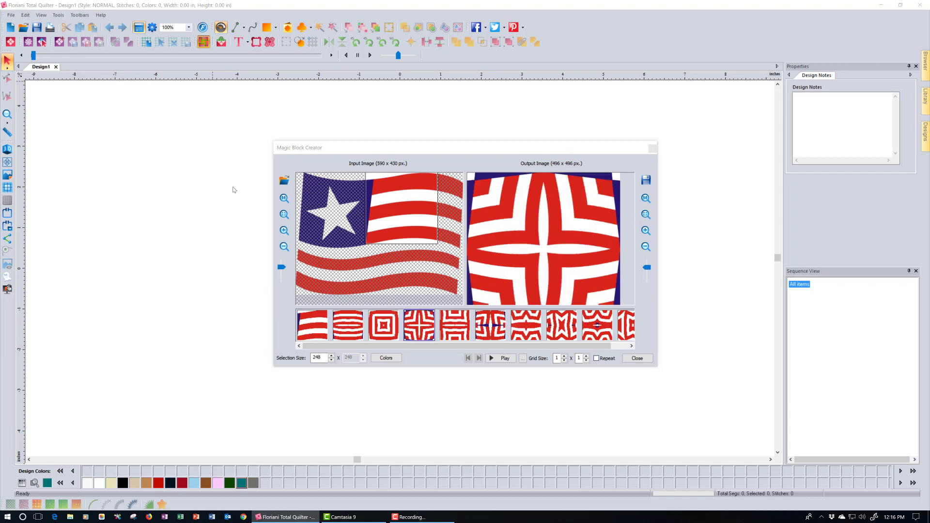
left_click(490, 331)
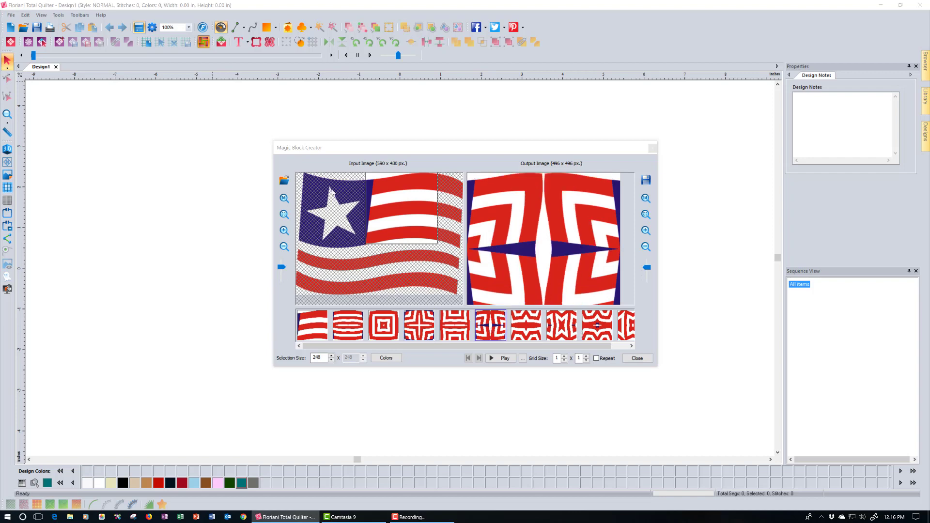
left_click(598, 330)
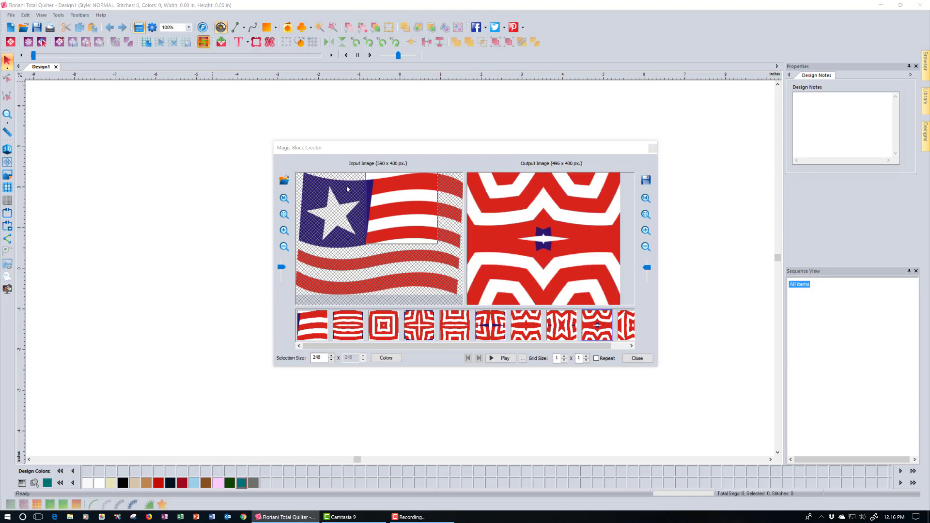
left_click(386, 332)
left_click(348, 332)
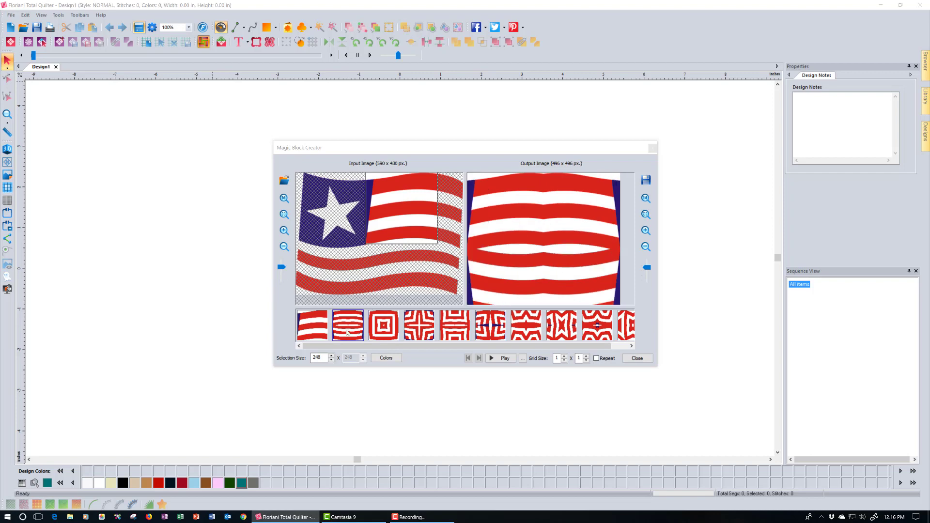
left_click(311, 329)
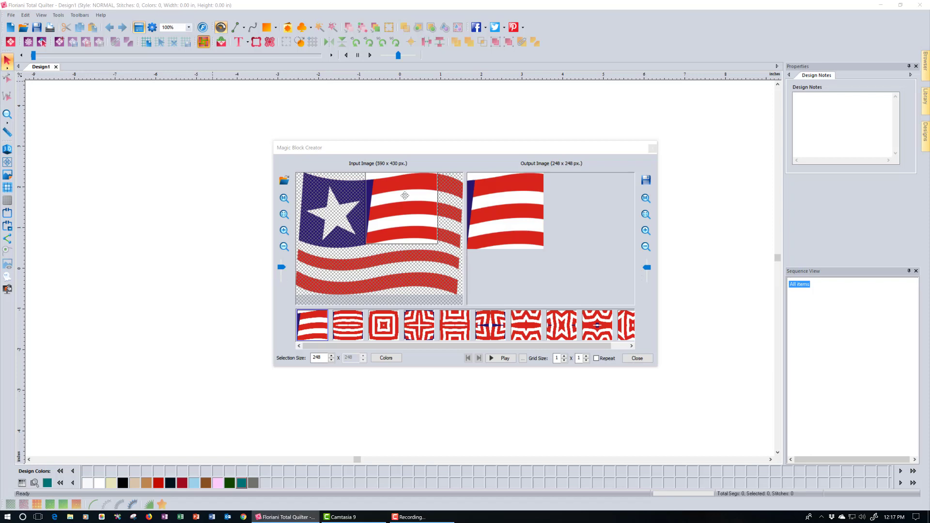
Step: Move the selection over the flag's star, enlarge it to 399 pixels, and advance through the variations to the fifth one
left_click_drag(404, 195, 347, 202)
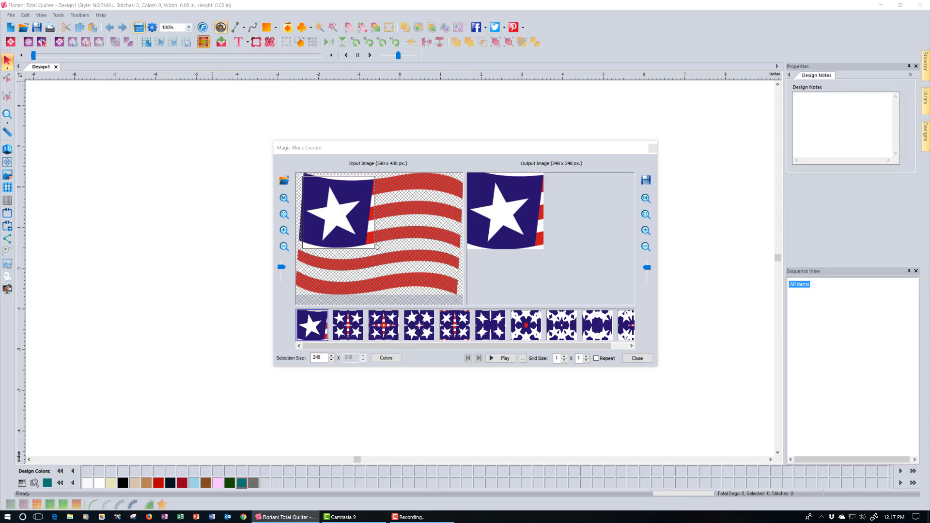
left_click_drag(375, 248, 418, 291)
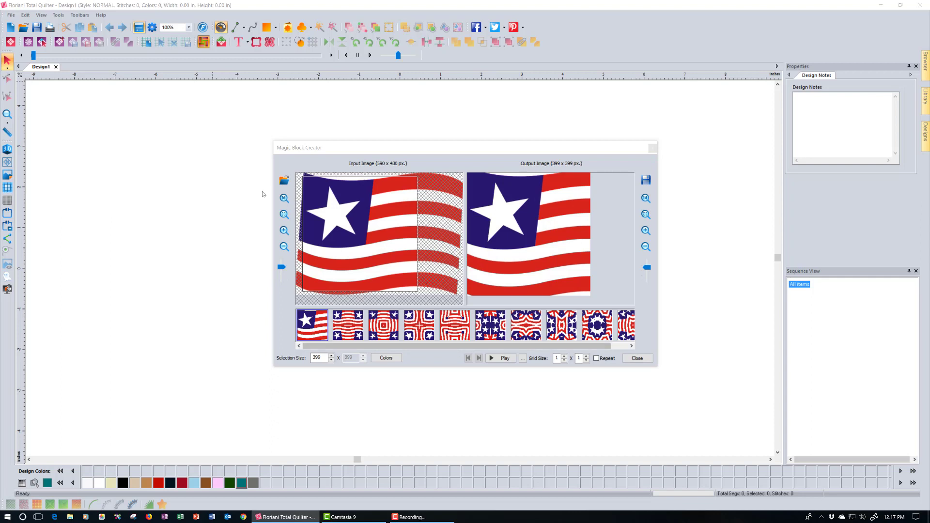
key("Right")
key("Right")
key("Right")
key("Right")
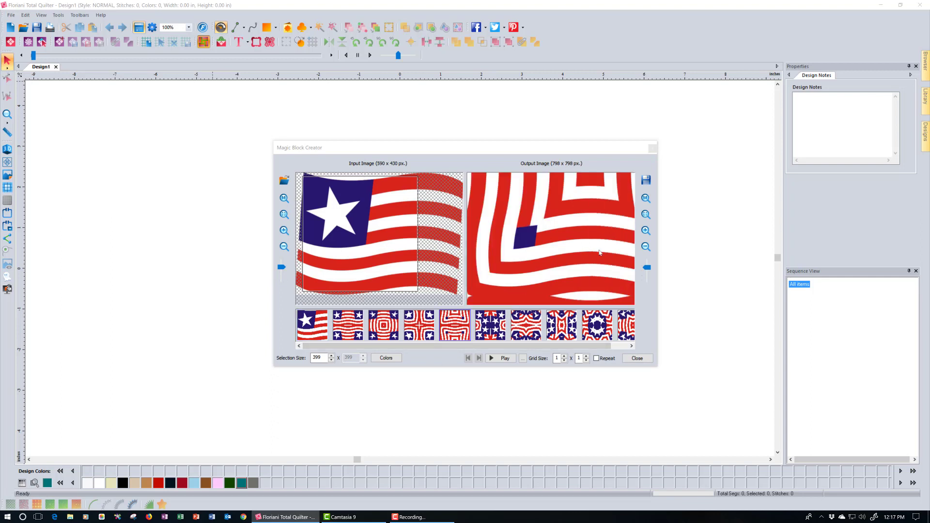
Step: Fit the output preview of the 399-pixel selection and advance to the seventh variation
left_click(645, 215)
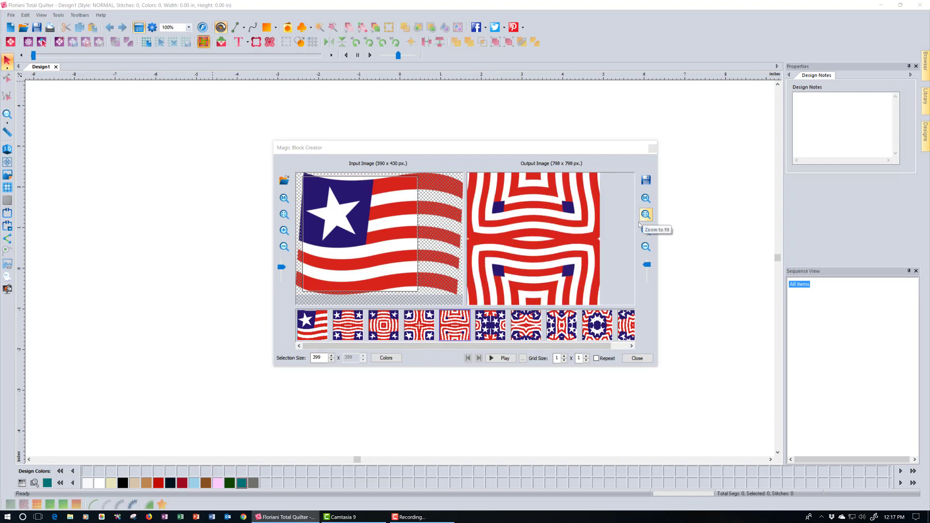
key("Right")
key("Right")
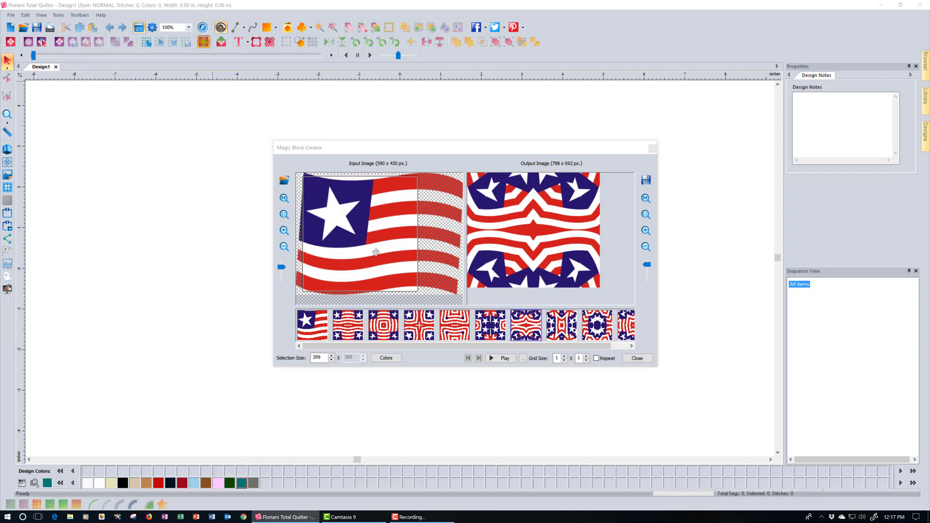
Step: Shift the selection sideways toward the flag's stripes so it cuts through the star, and display the third variation
left_click_drag(375, 252, 408, 249)
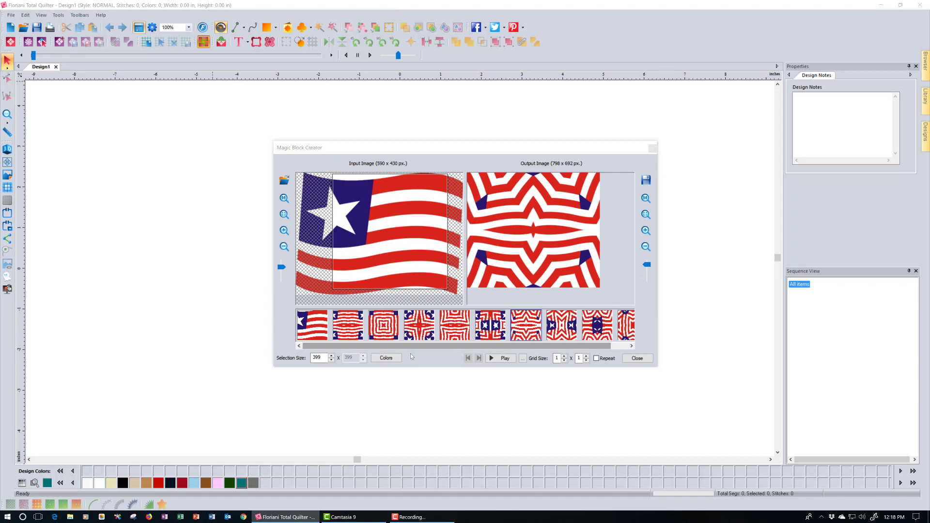
left_click(384, 325)
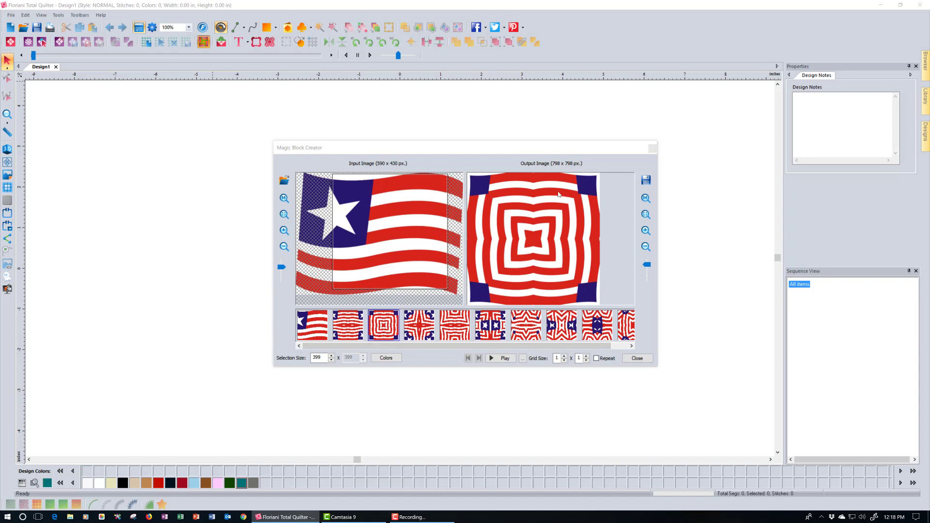
Step: Turn on Repeat for the third variation and shrink the output preview until many tiled blocks show
left_click(597, 360)
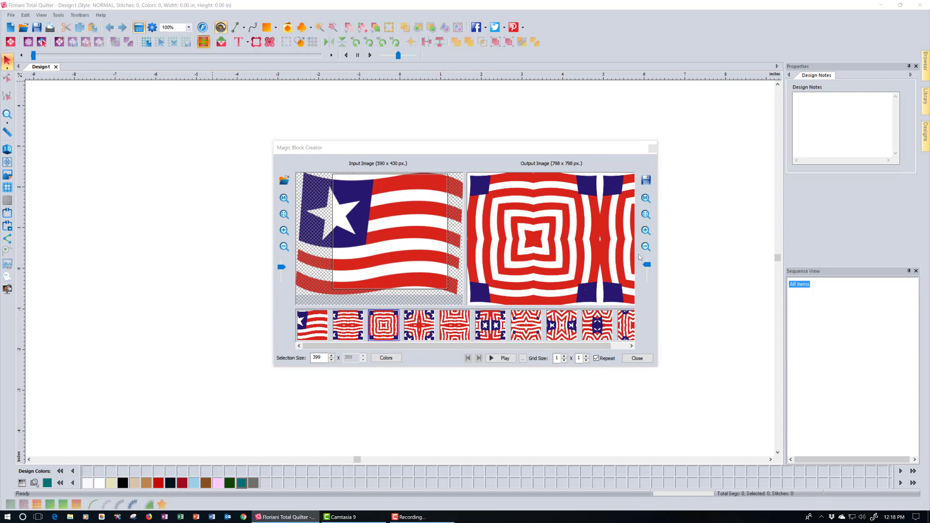
key("minus")
key("minus")
key("minus")
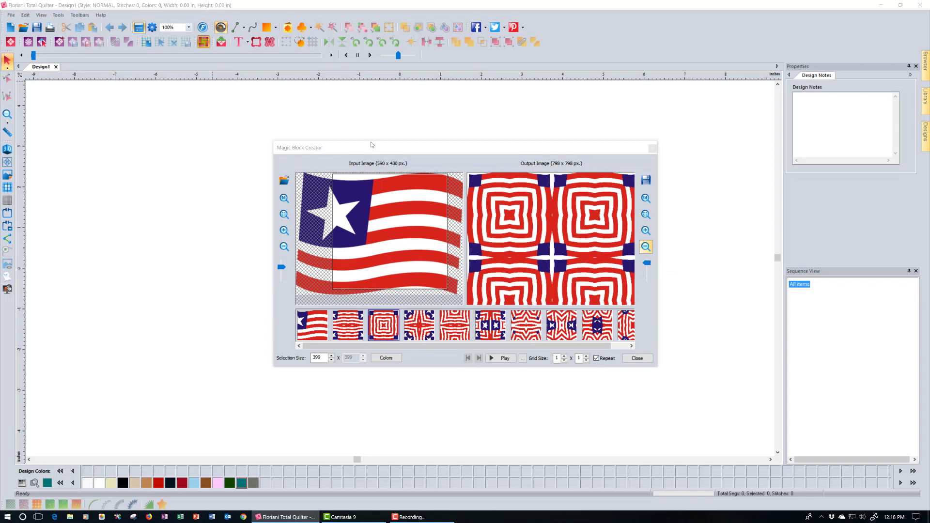
key("minus")
key("minus")
key("minus")
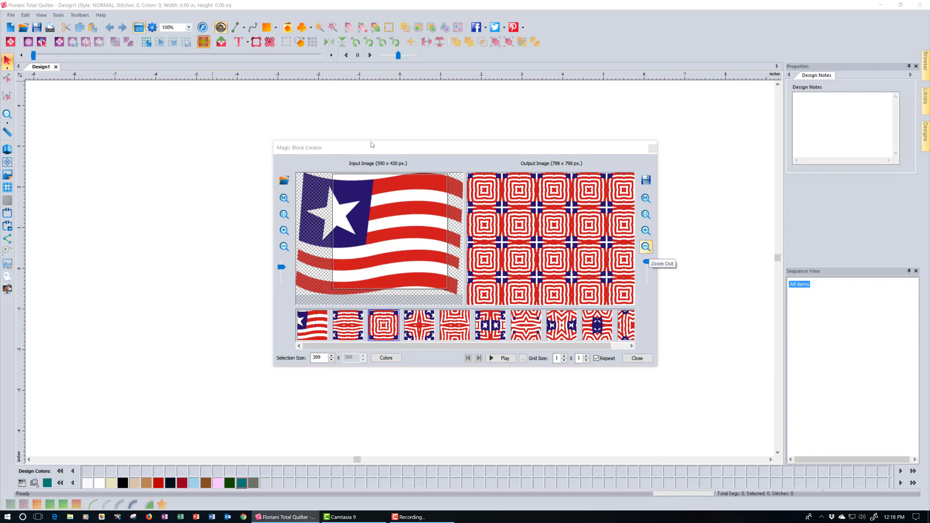
key("minus")
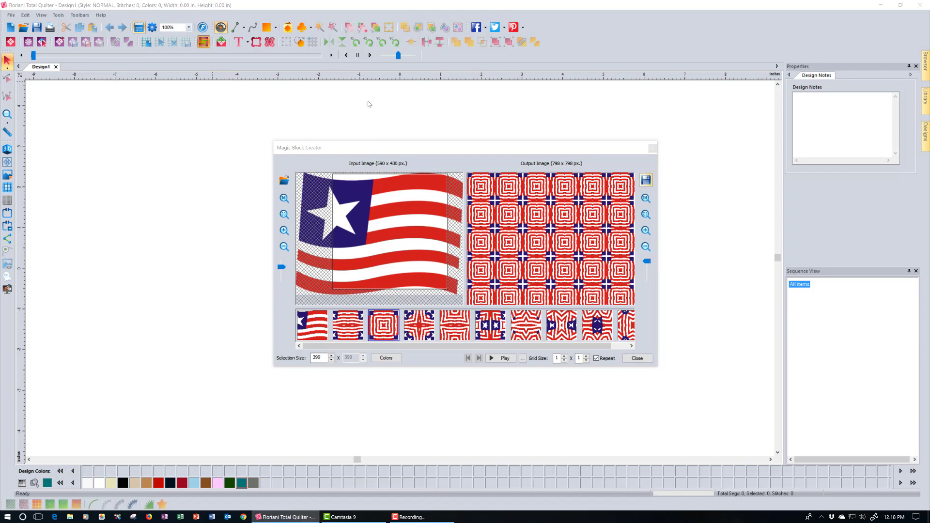
Step: Look at the file dialog for saving a Magic Block Repeat and leave it without saving
left_click(646, 180)
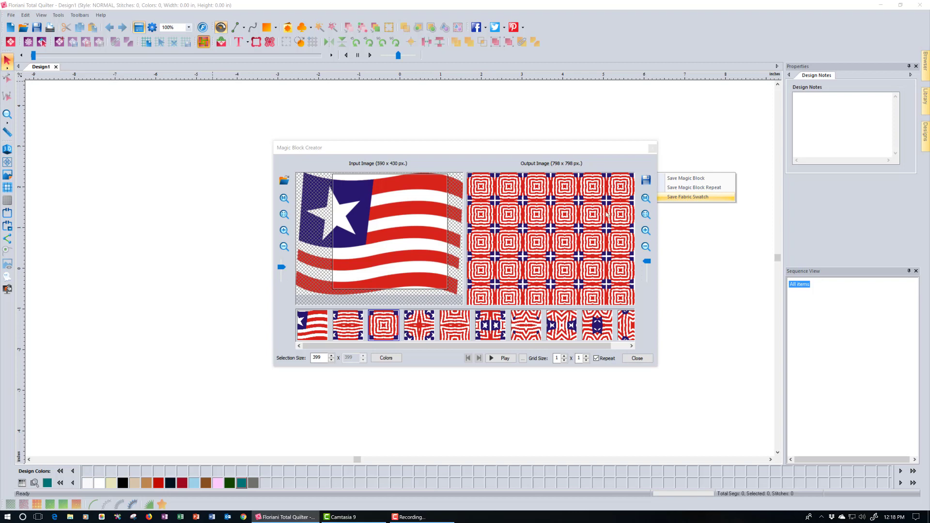
left_click(695, 188)
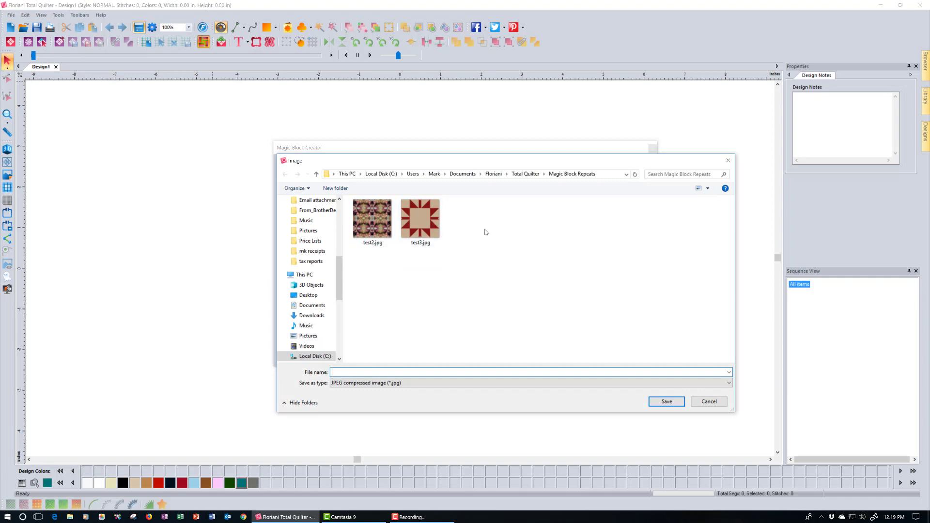
left_click(706, 402)
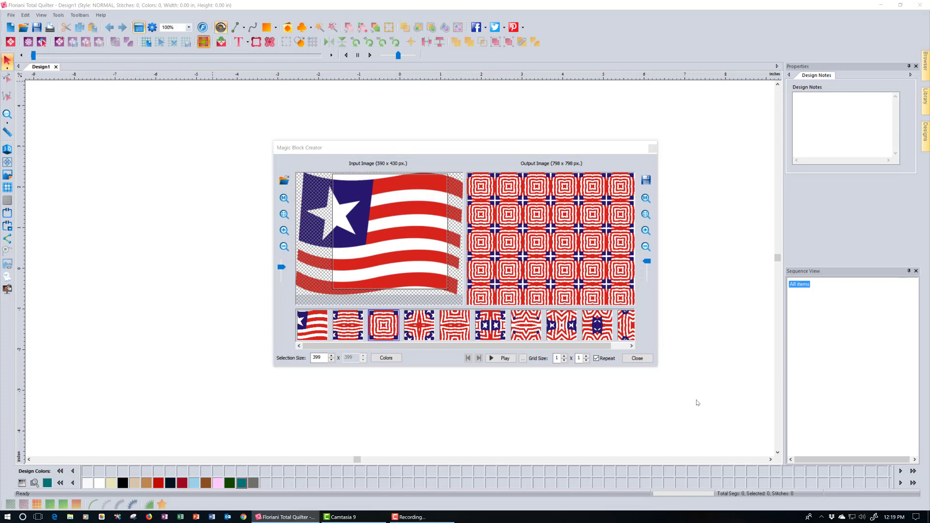
Step: Turn off Repeat, set the grid size to 2 x 2, and fit the output preview
left_click(596, 358)
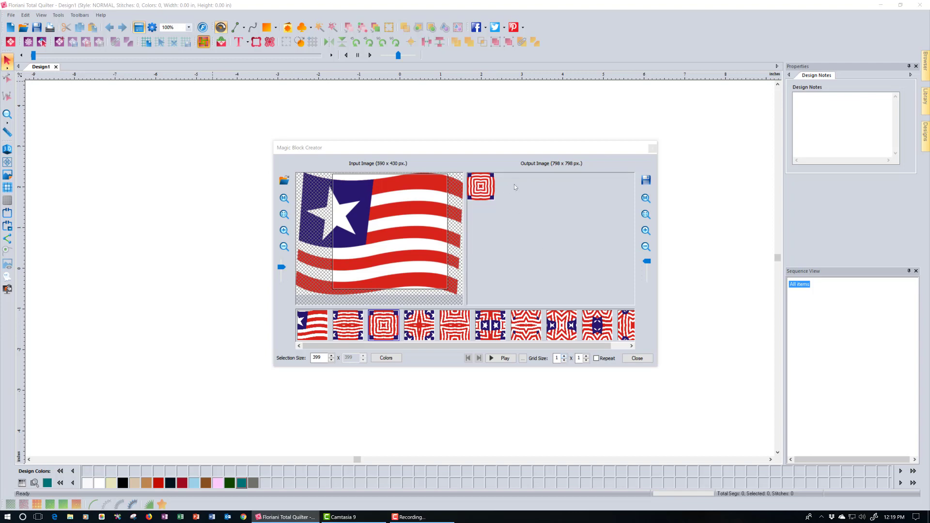
left_click(564, 356)
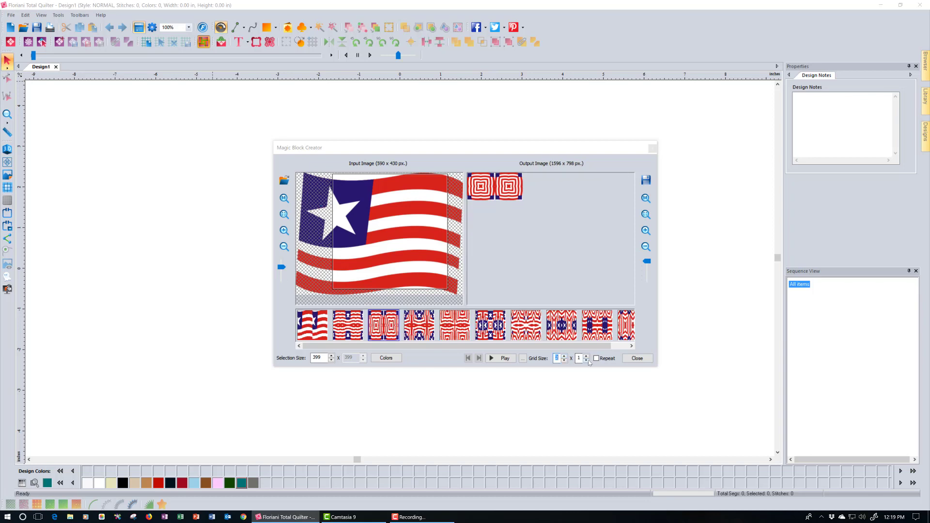
key("Tab")
key("Up")
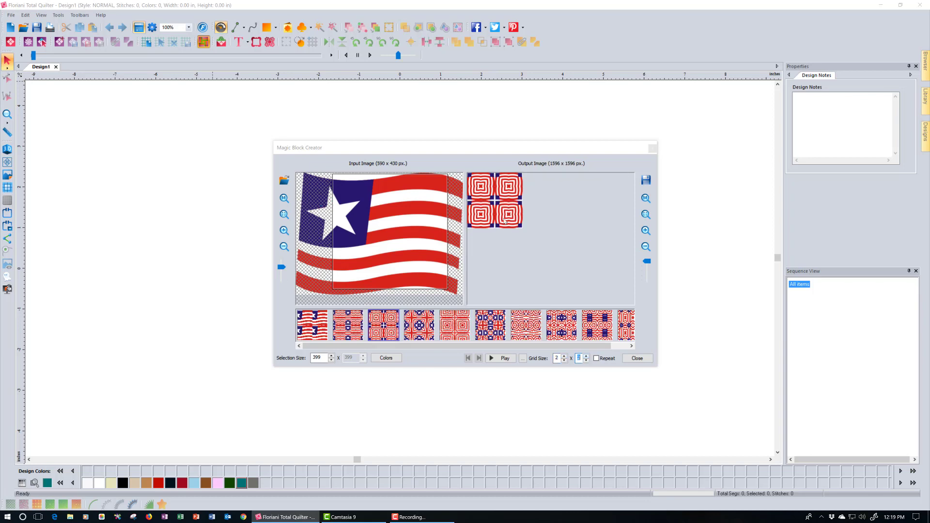
left_click(646, 214)
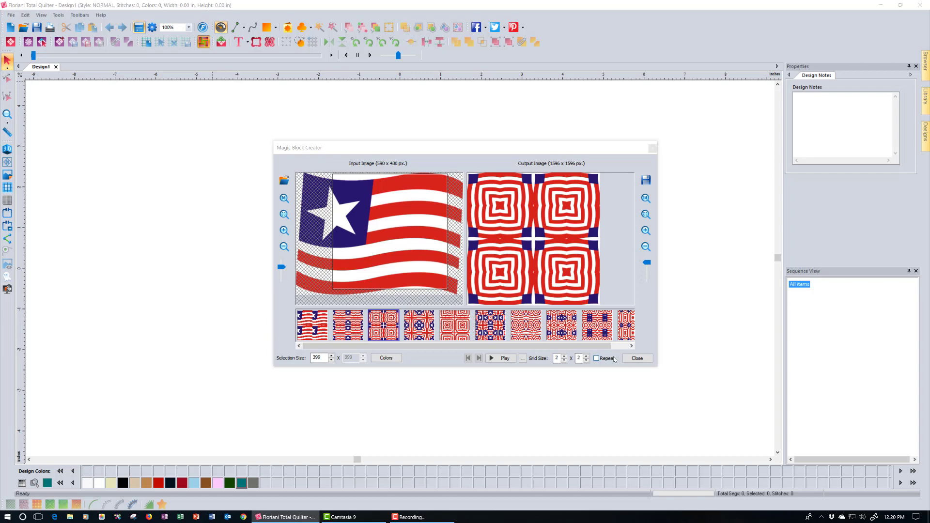
Step: Compare the sixth, seventh, eighth, ninth and fourth variations of the 2 x 2 grid, ending on the ninth thumbnail
left_click(491, 325)
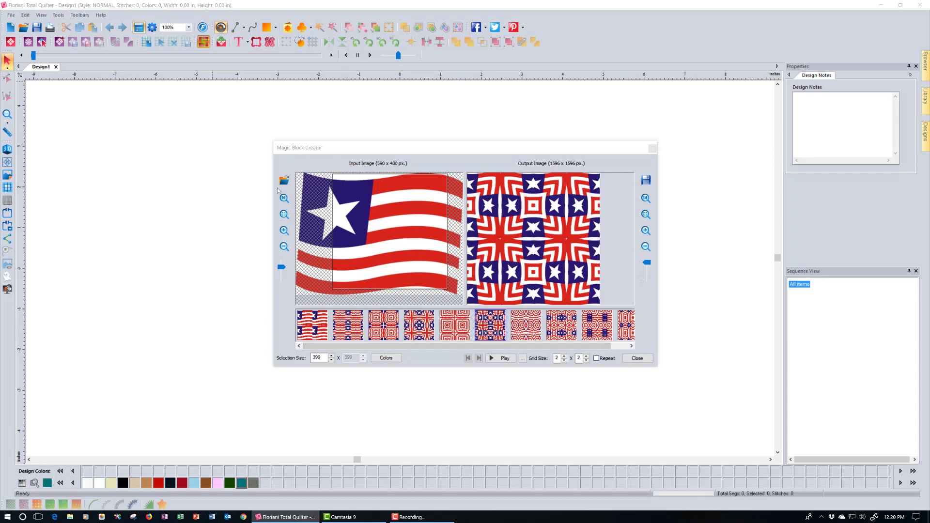
left_click(527, 333)
left_click(549, 333)
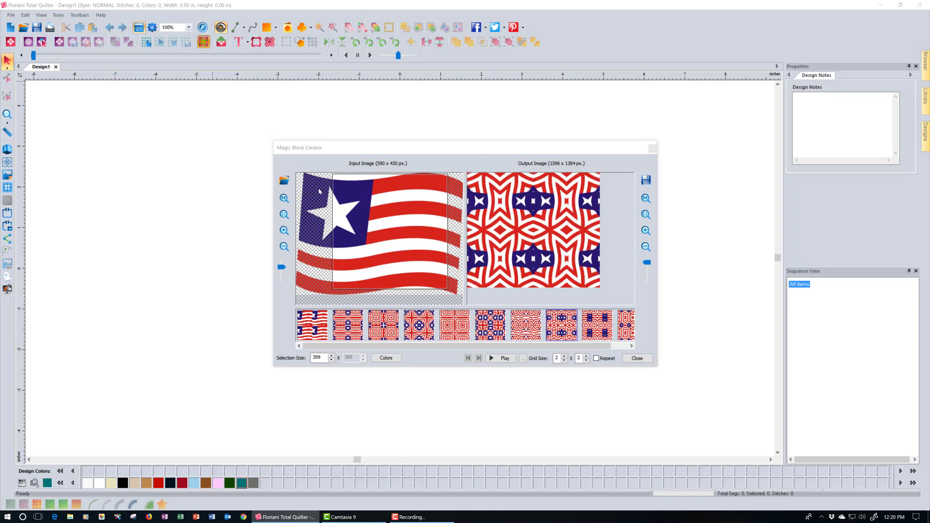
left_click(590, 333)
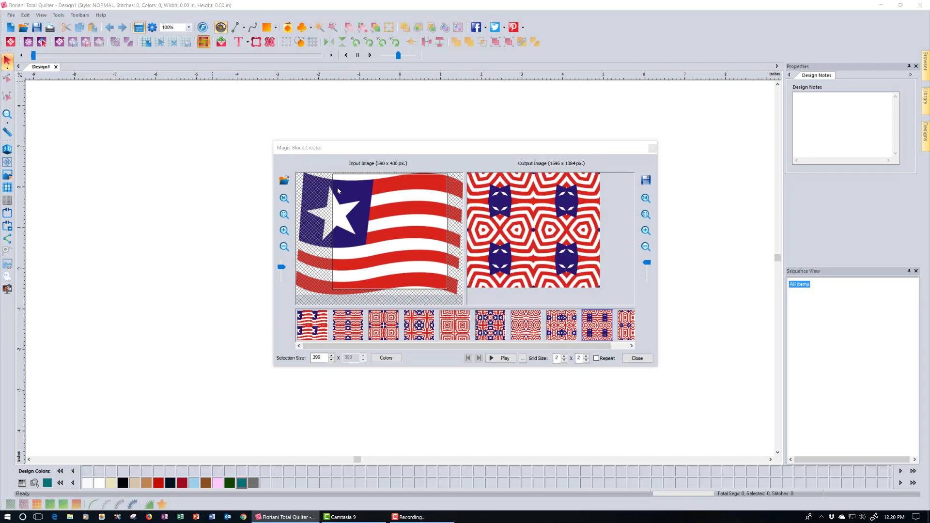
left_click(430, 325)
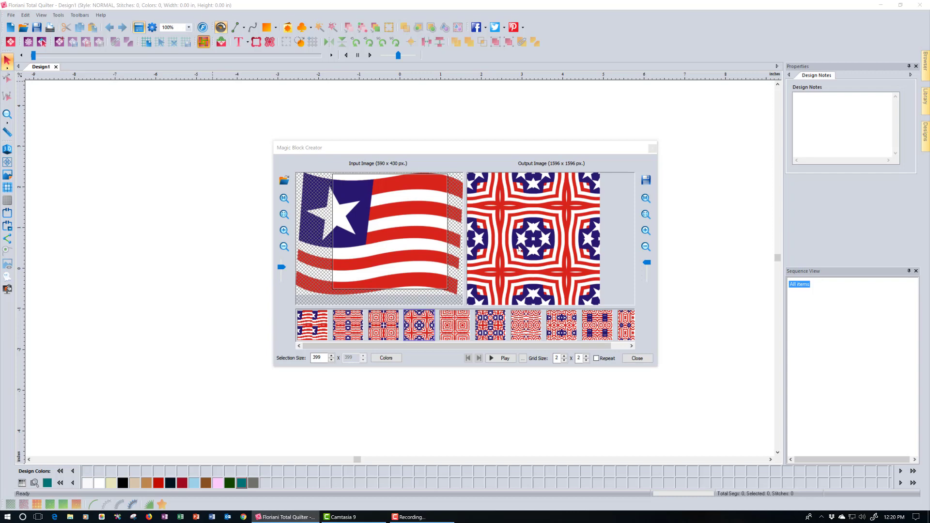
left_click(500, 336)
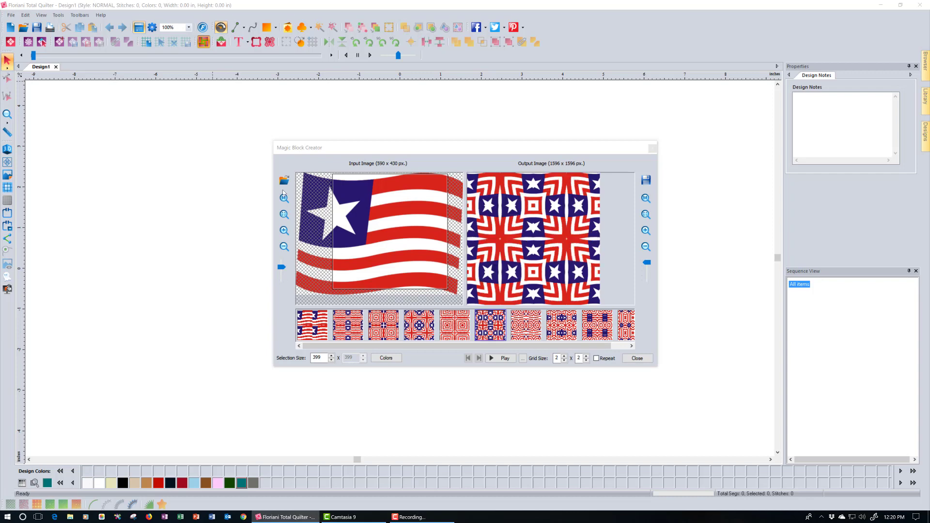
left_click(597, 325)
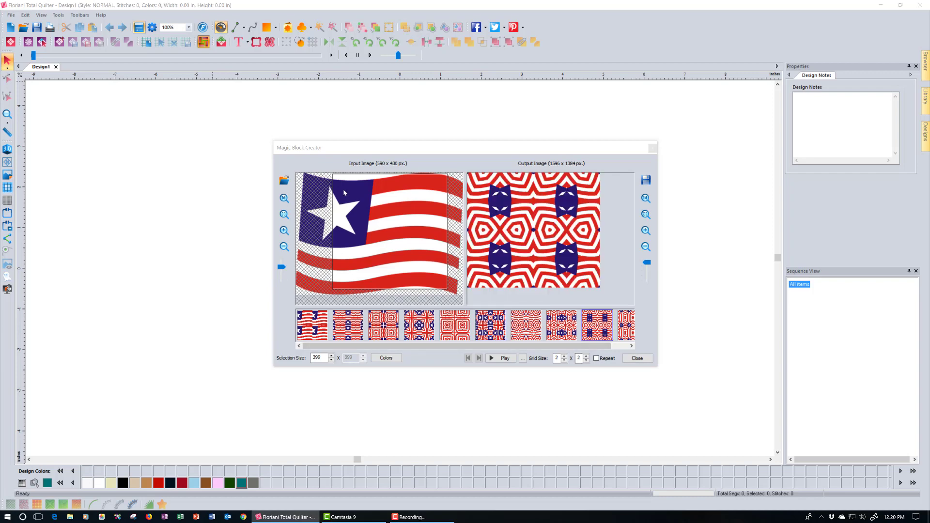
Step: Turn on Repeat for the ninth variation and shrink the output preview to show more tiles
left_click(596, 358)
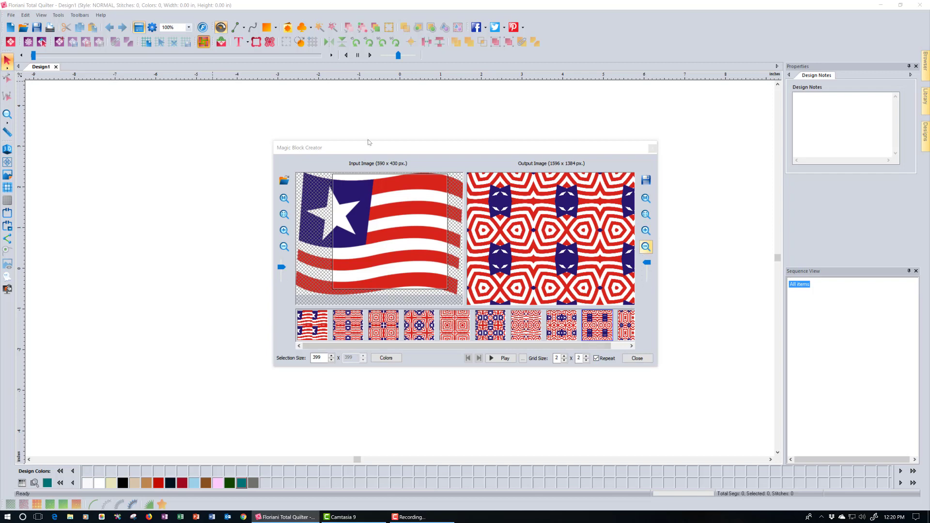
left_click(646, 247)
left_click(646, 247)
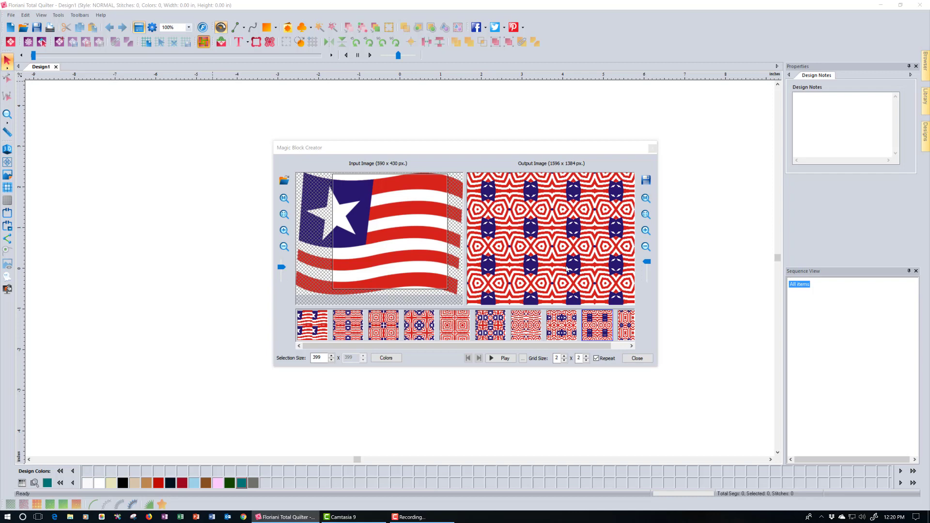
Step: Open the color adjustments, uncover the output preview, and try Black and White before turning it off
left_click(390, 359)
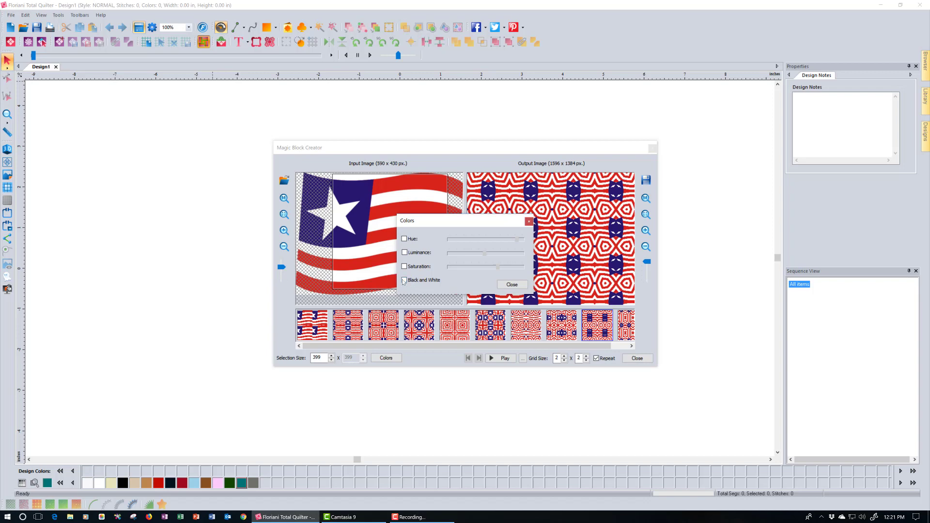
left_click(406, 280)
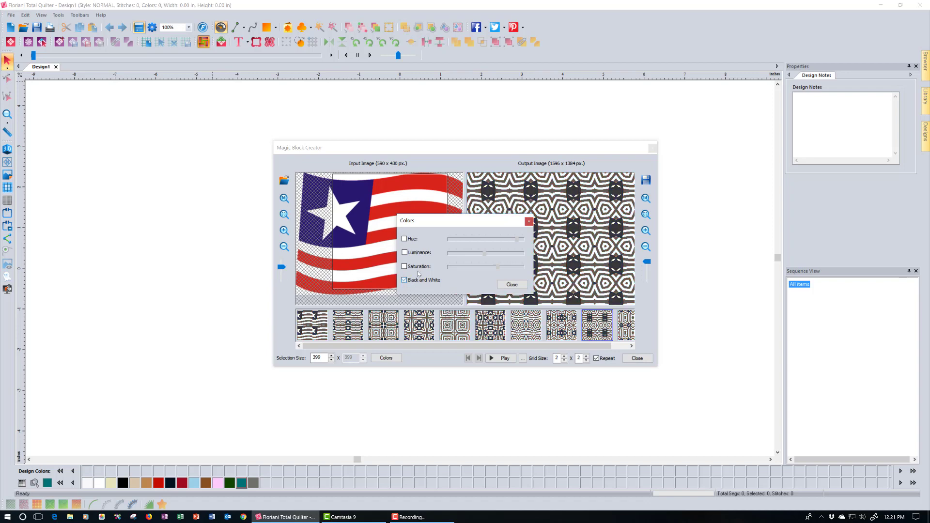
left_click_drag(464, 225, 345, 259)
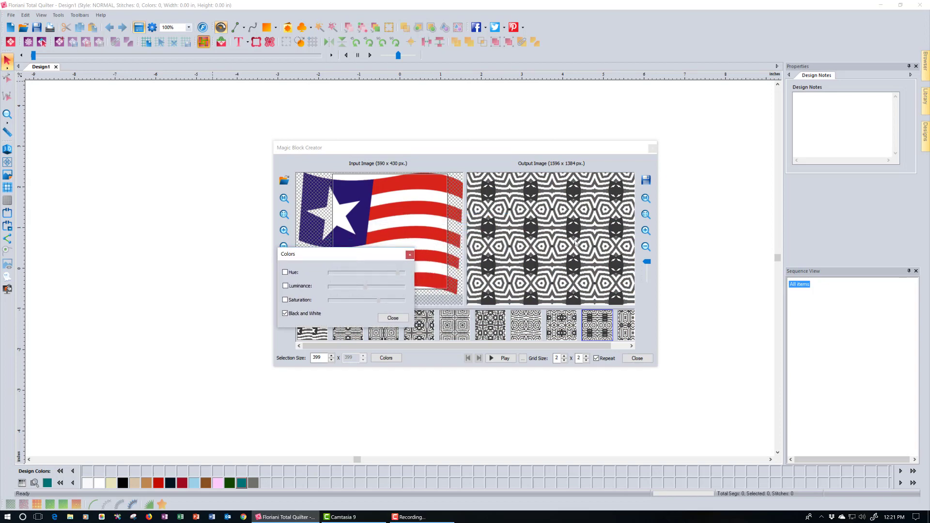
left_click(286, 314)
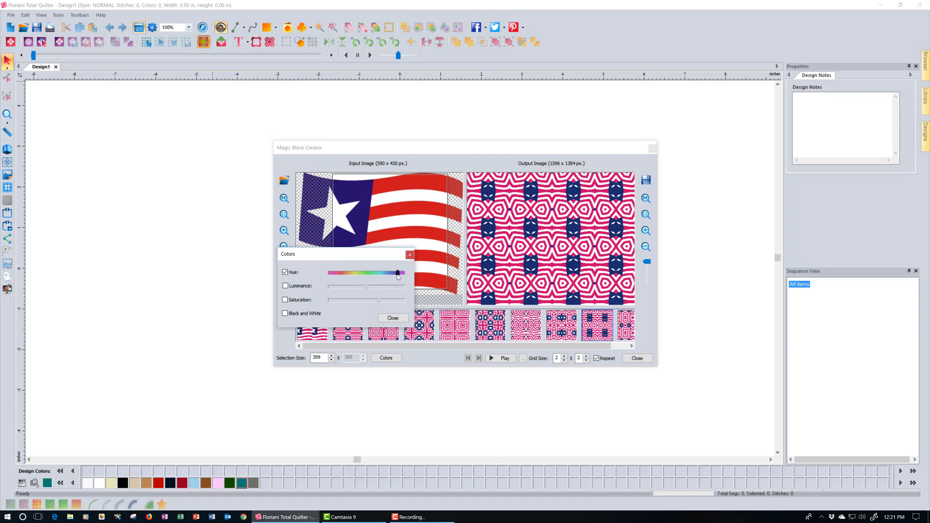
Step: Try different Hue shifts on the pattern, from magenta through blue and turquoise to lime green, and turn Hue off
left_click_drag(398, 273, 387, 274)
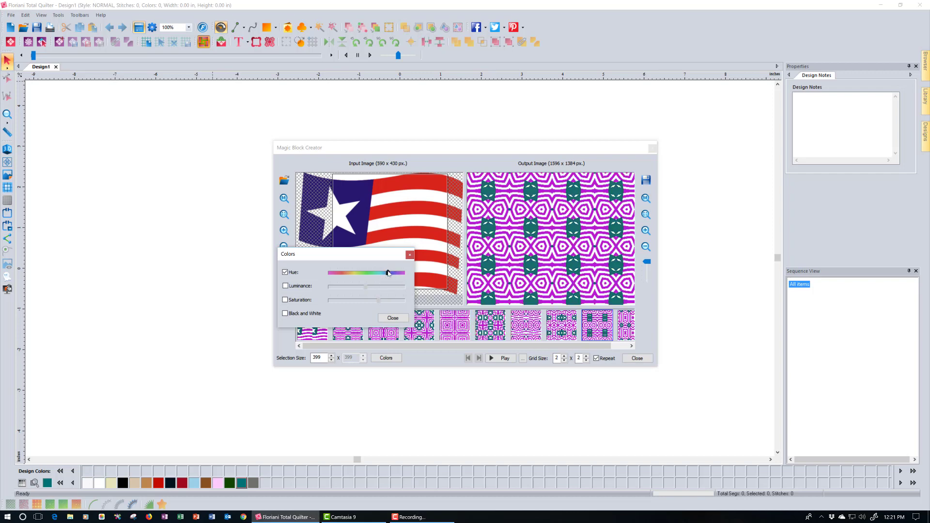
key("Left")
key("Left")
key("Left")
key("Left")
key("Left")
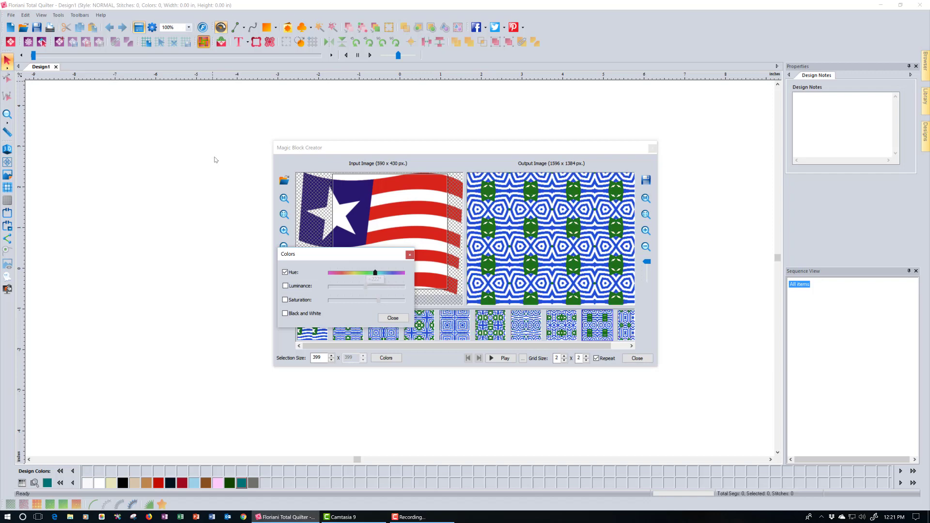
key("Left")
key("Left")
key("Left")
key("Left")
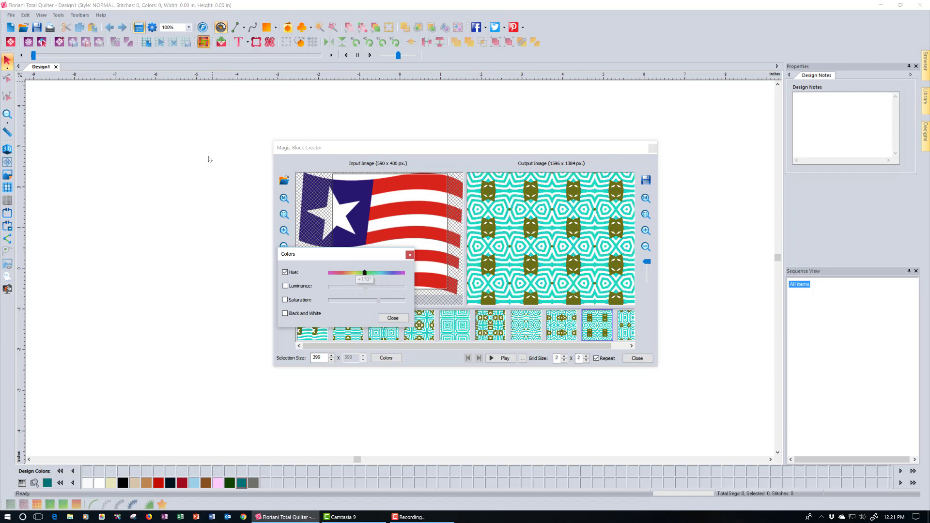
key("Right")
key("Right")
key("Right")
key("Right")
key("Right")
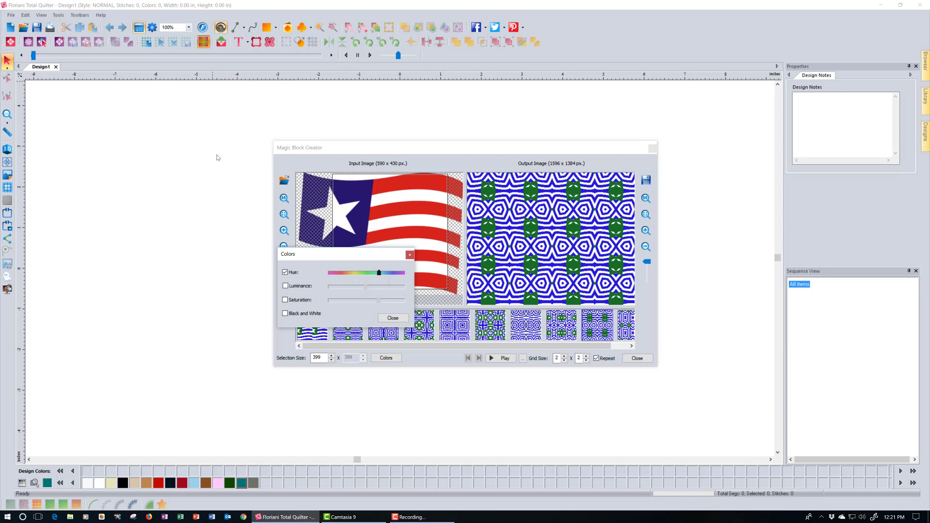
left_click_drag(379, 273, 349, 274)
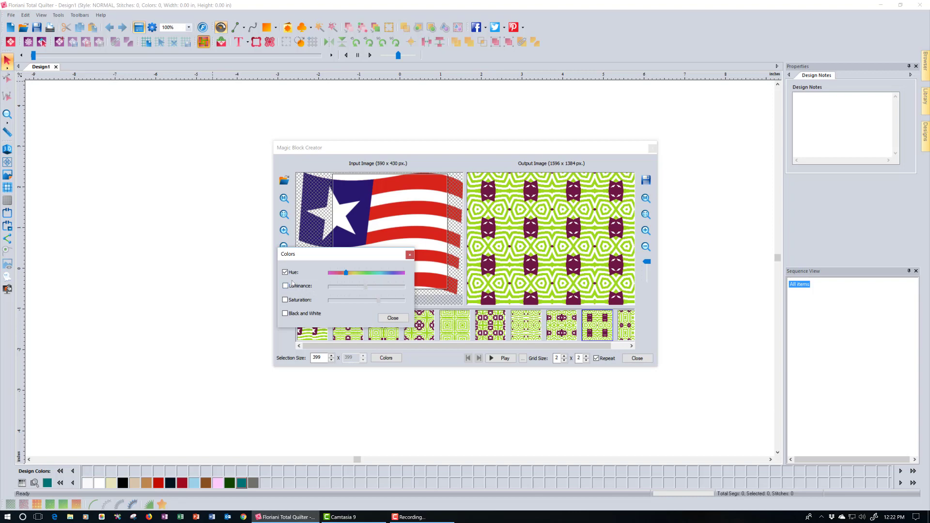
key("space")
Step: Enable the Luminance adjustment, try a lighter version of the pattern, and darken it strongly
key("Tab")
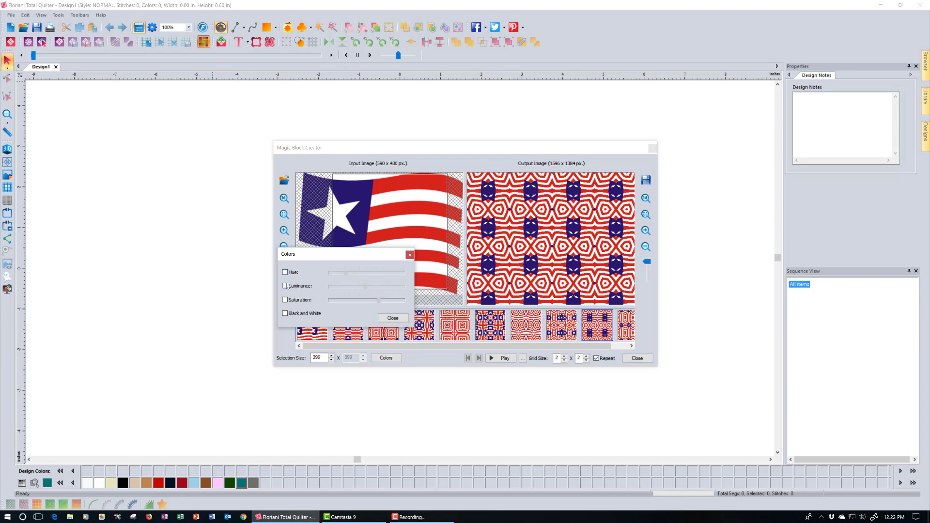
key("space")
left_click_drag(365, 287, 224, 169)
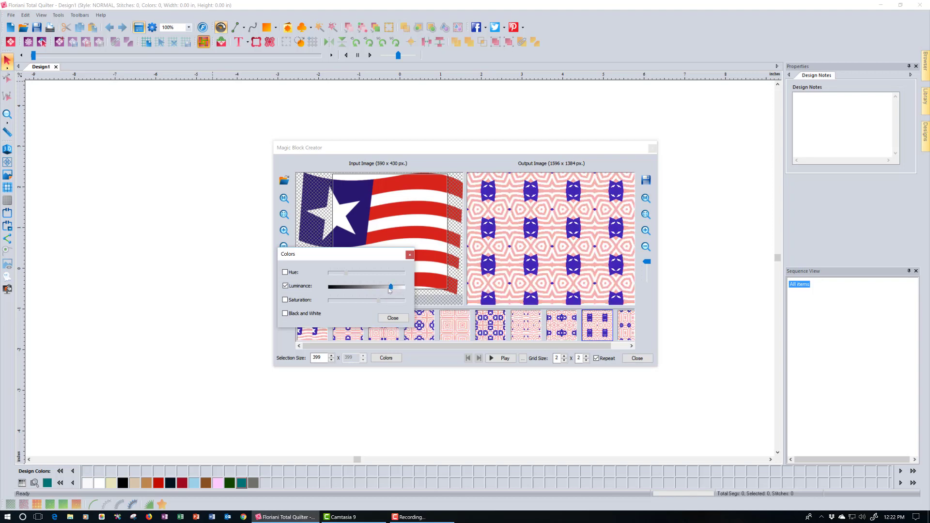
left_click_drag(391, 287, 338, 287)
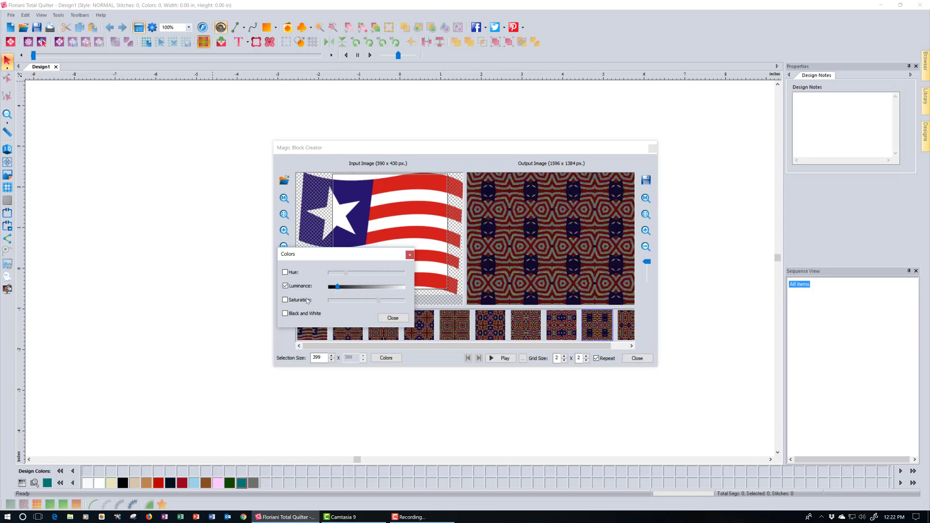
Step: Turn off Luminance, enable Saturation, and try stronger and muted color versions of the pattern before settling on a moderate level
left_click(285, 286)
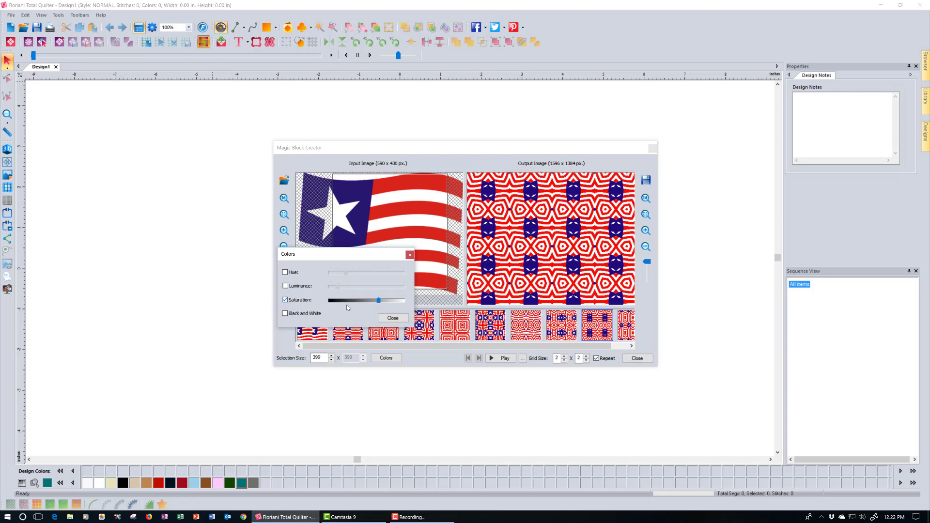
left_click_drag(378, 301, 393, 300)
left_click(406, 303)
left_click_drag(403, 304, 345, 308)
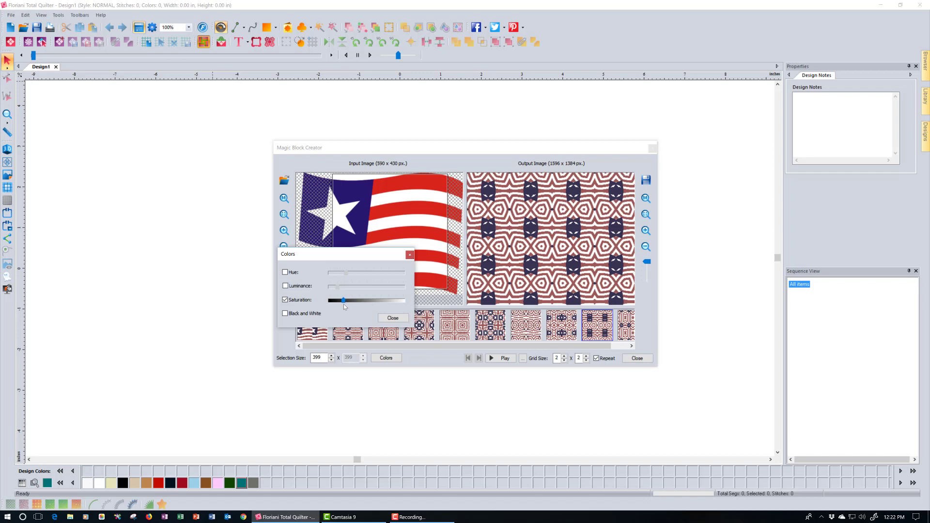
left_click_drag(343, 300, 359, 300)
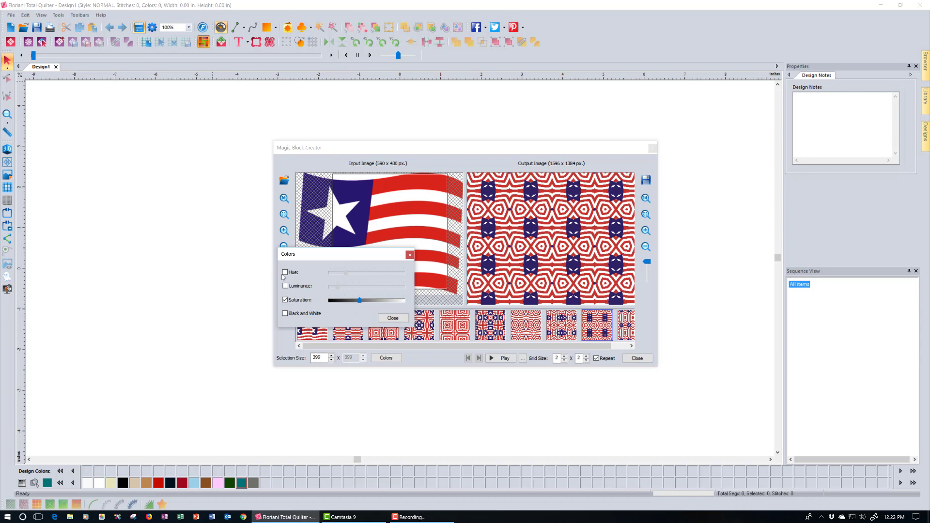
Step: Combine Saturation with a Hue shift toward golden orange, mute the colors, and raise Saturation to a vivid orange and purple
key("alt+h")
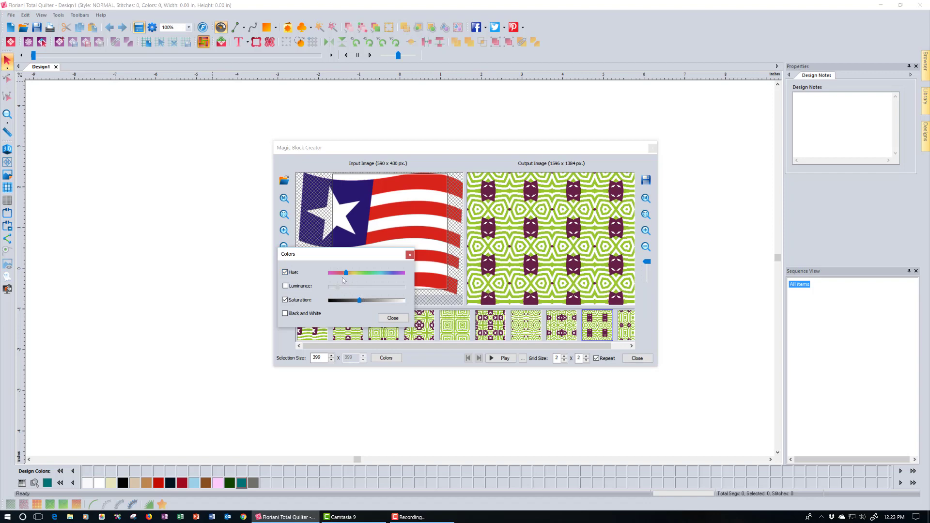
left_click_drag(346, 272, 338, 279)
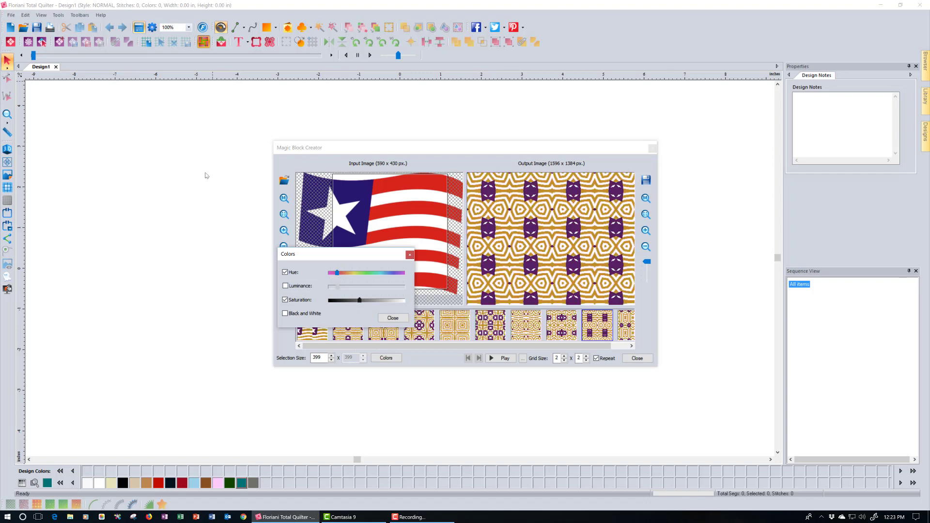
key("Left")
key("Left")
key("Left")
key("Left")
key("Left")
key("Left")
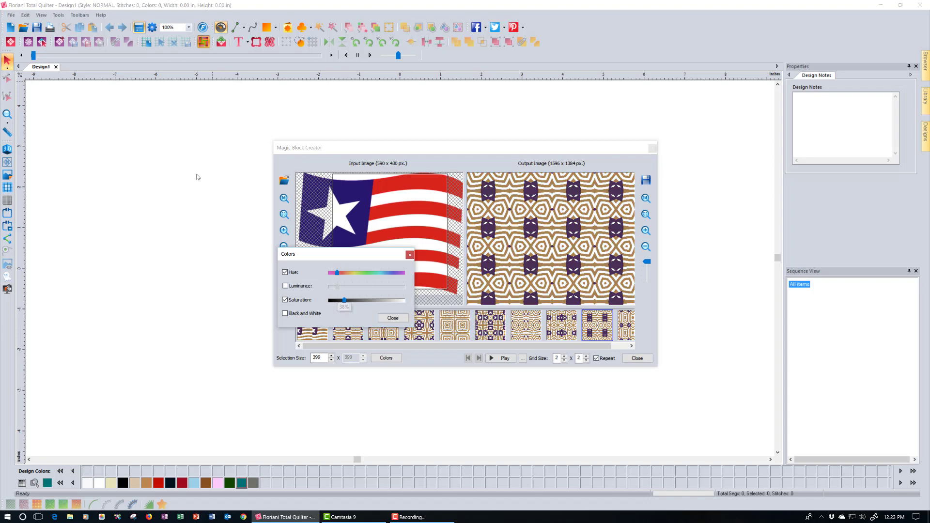
left_click_drag(344, 300, 388, 297)
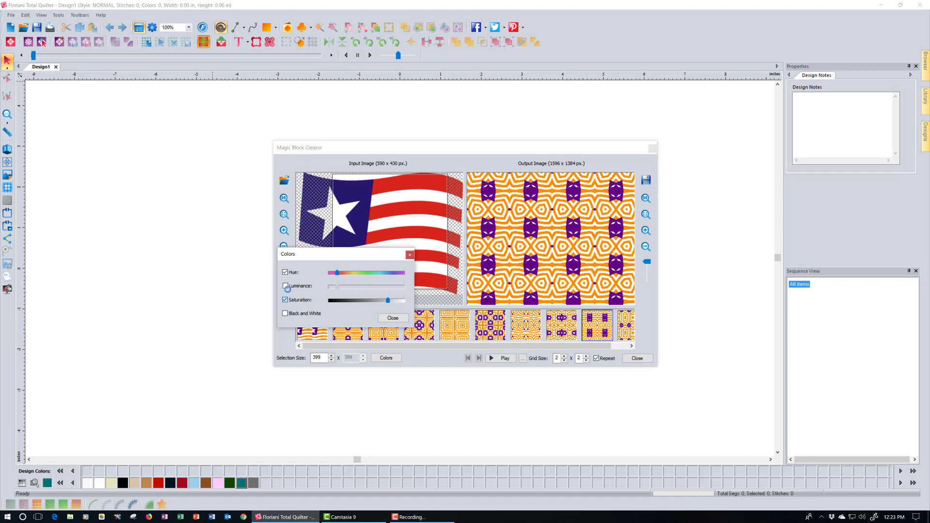
Step: Turn off the Saturation and Hue adjustments and close the color adjustments
left_click(284, 300)
left_click(285, 272)
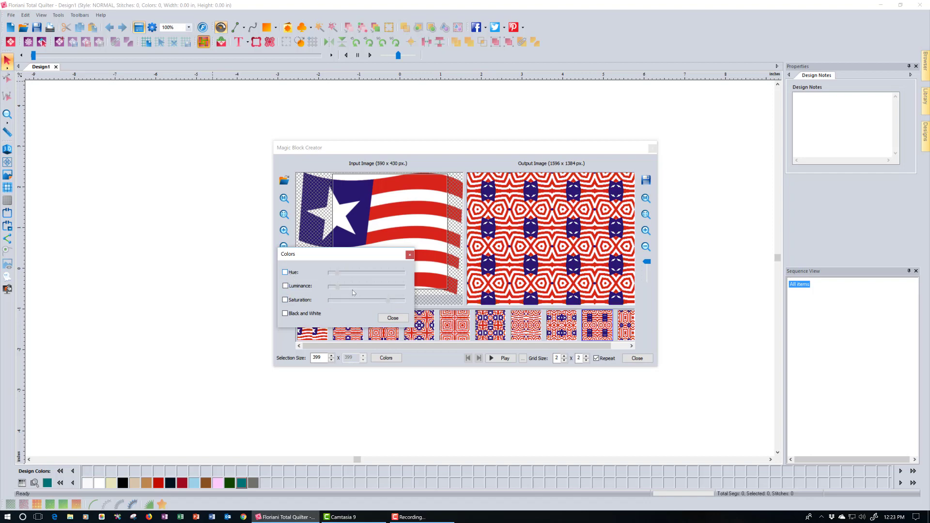
left_click(393, 318)
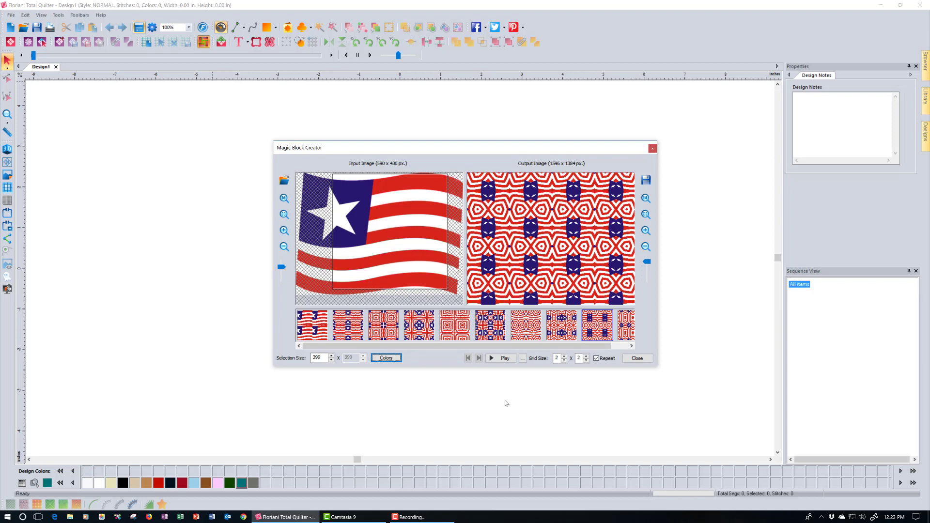
Step: Play the automatic movement of the selection across the flag and stop it on a repeating star pattern
left_click(504, 359)
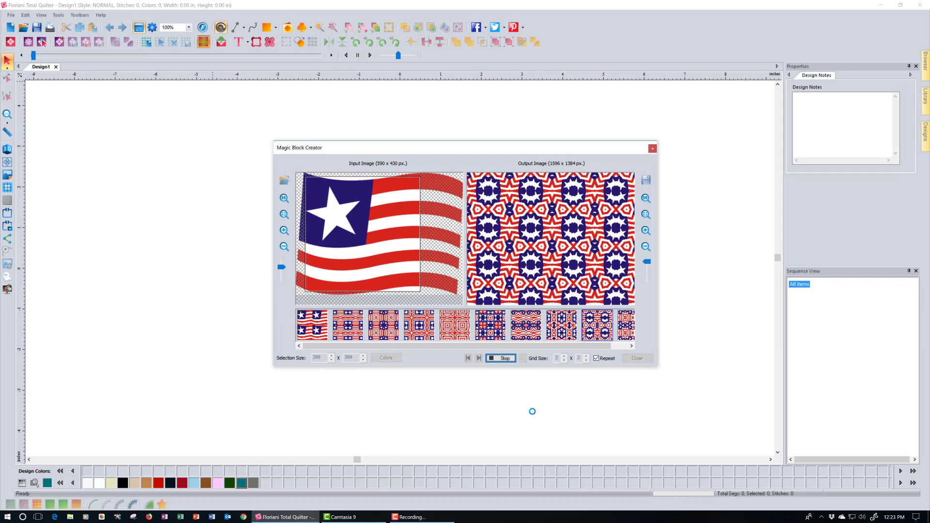
left_click(504, 361)
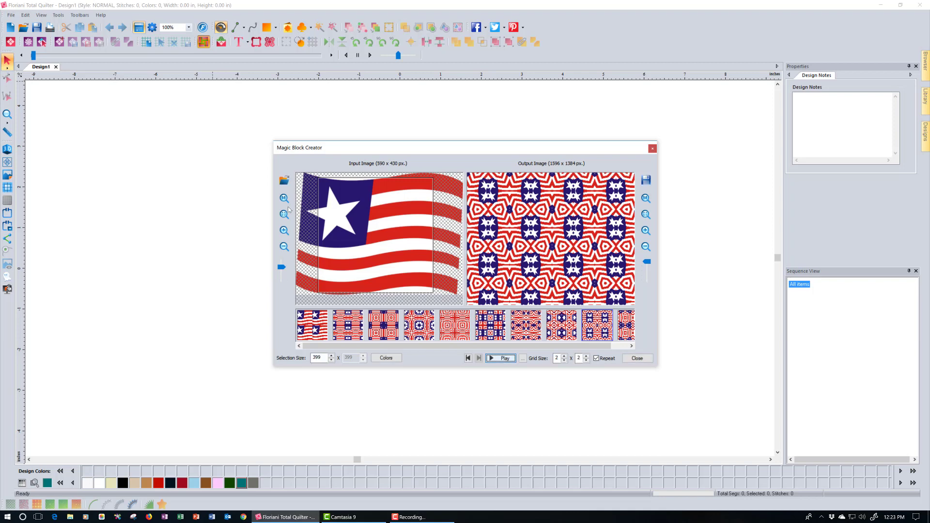
Step: Enable Size and Method in the Play Settings, play the automatic block variations, and stop them on a small red-and-white selection
left_click(523, 359)
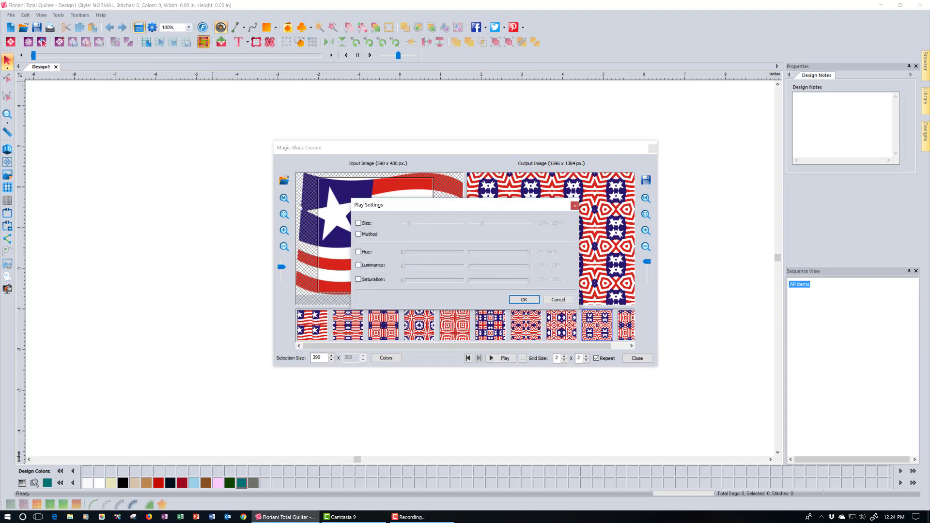
left_click(358, 222)
left_click(358, 233)
left_click(524, 300)
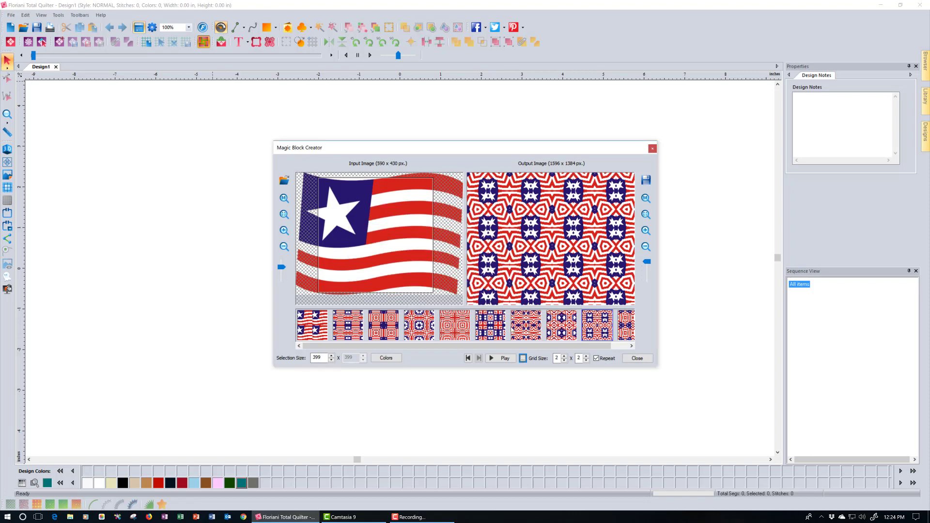
left_click(501, 359)
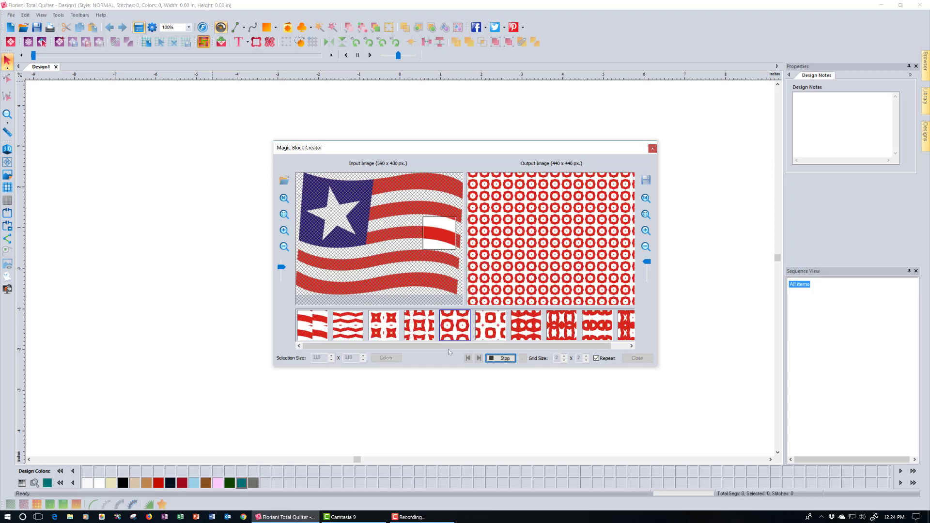
left_click(510, 361)
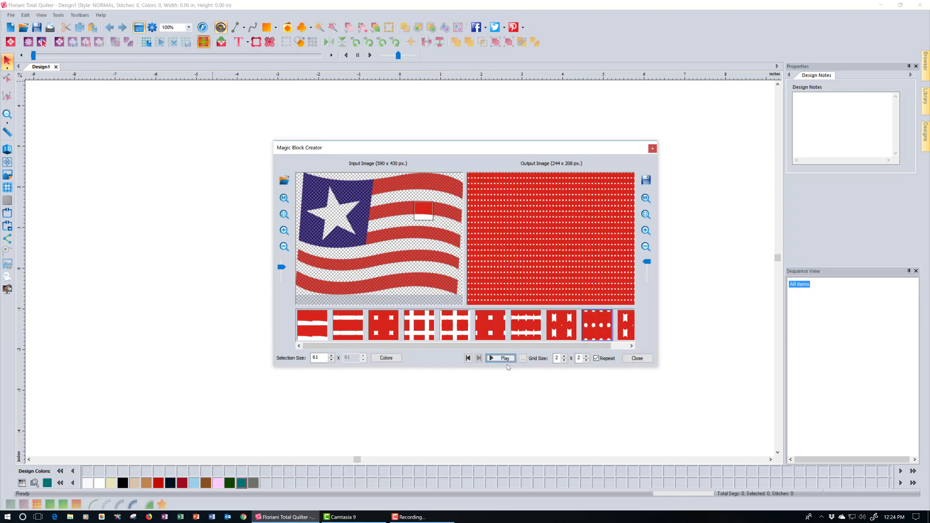
Step: Turn off Repeat, enlarge the output block to fill the preview, and play the variations until stopping on another red-and-white block
left_click(597, 359)
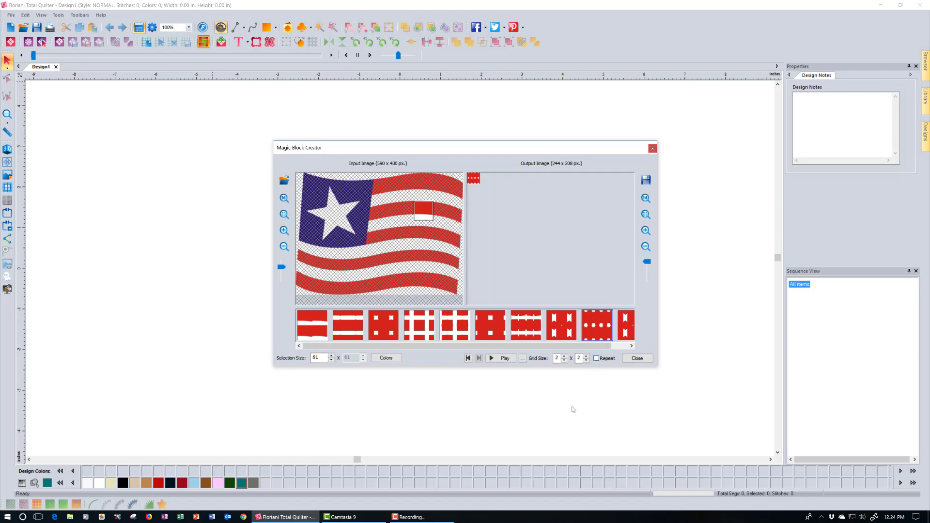
left_click(645, 215)
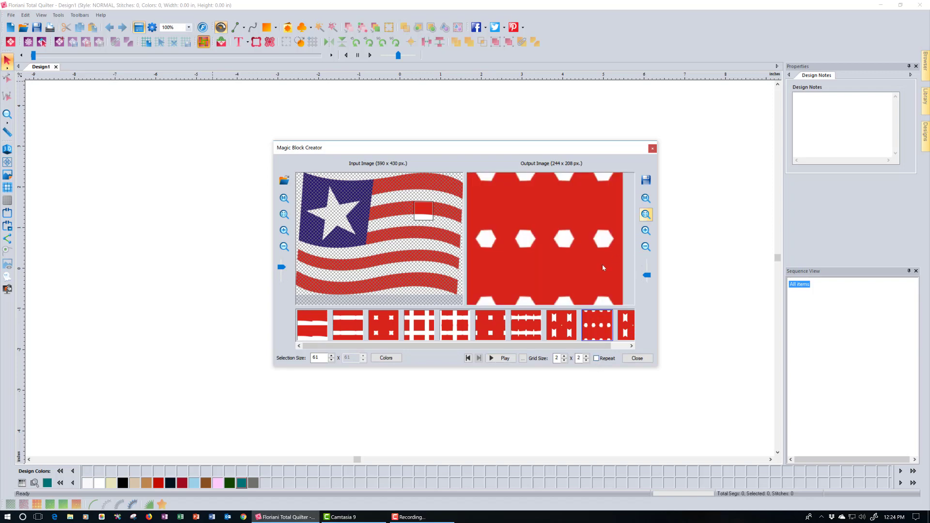
left_click(503, 359)
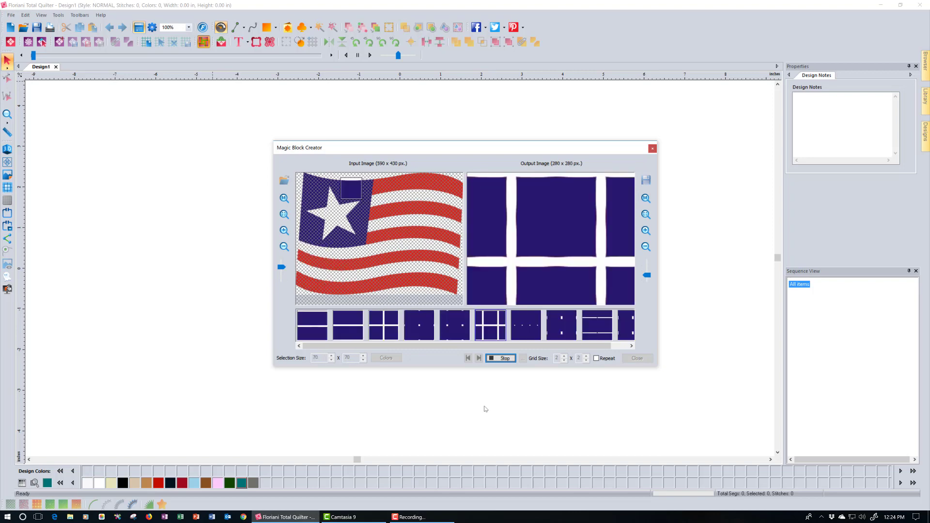
left_click(509, 358)
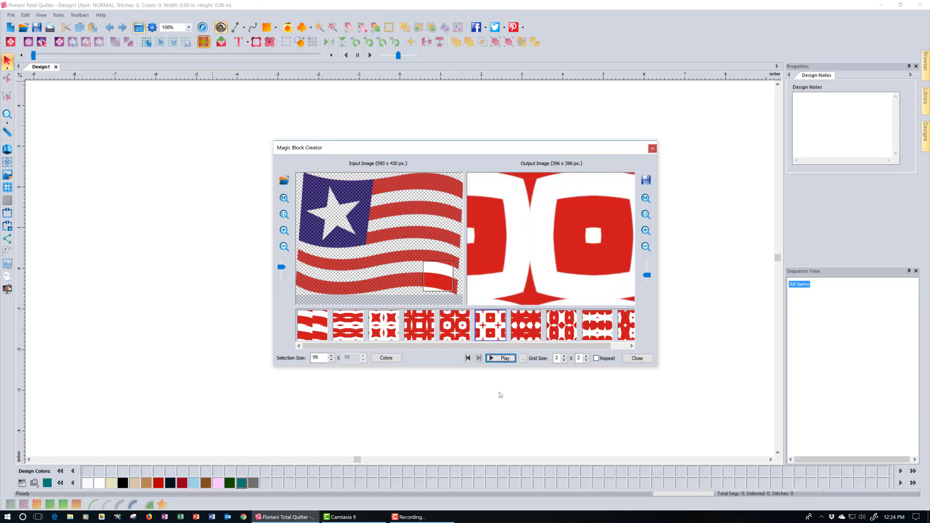